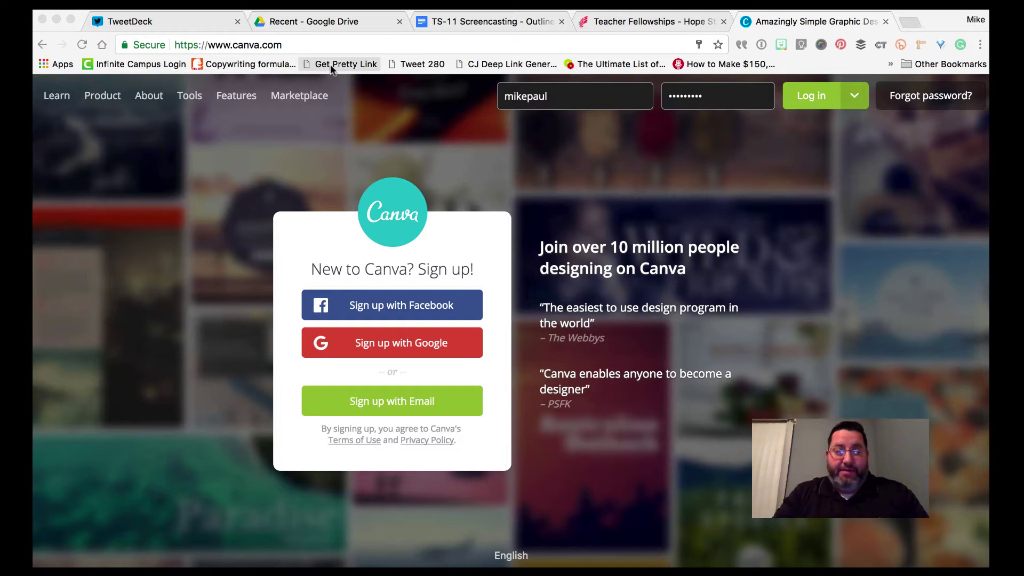
Log in to the Canva account with the credentials already filled in on the login form.
{"action": "left_click", "coordinate": [293, 42]}
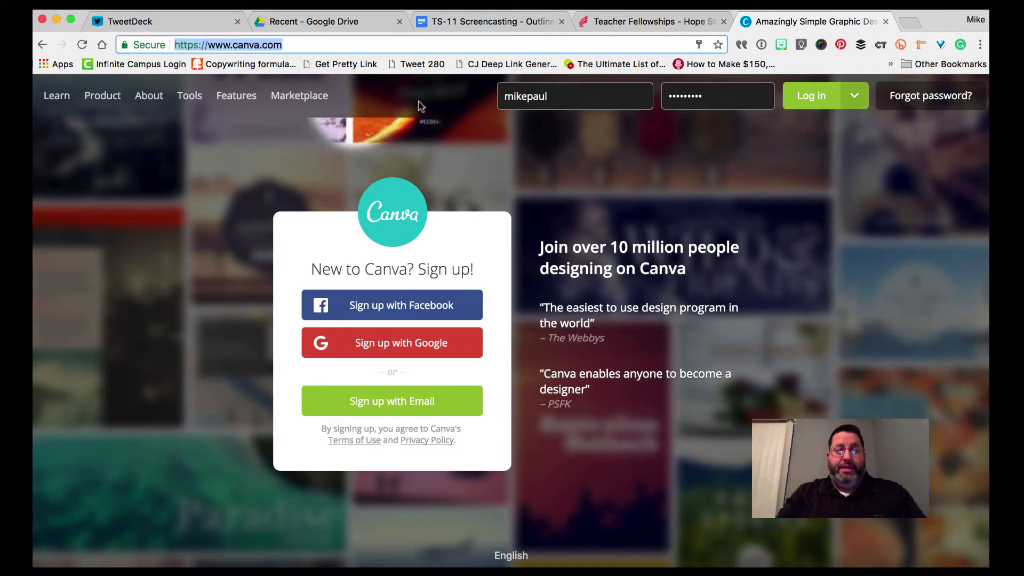
{"action": "left_click", "coordinate": [225, 180]}
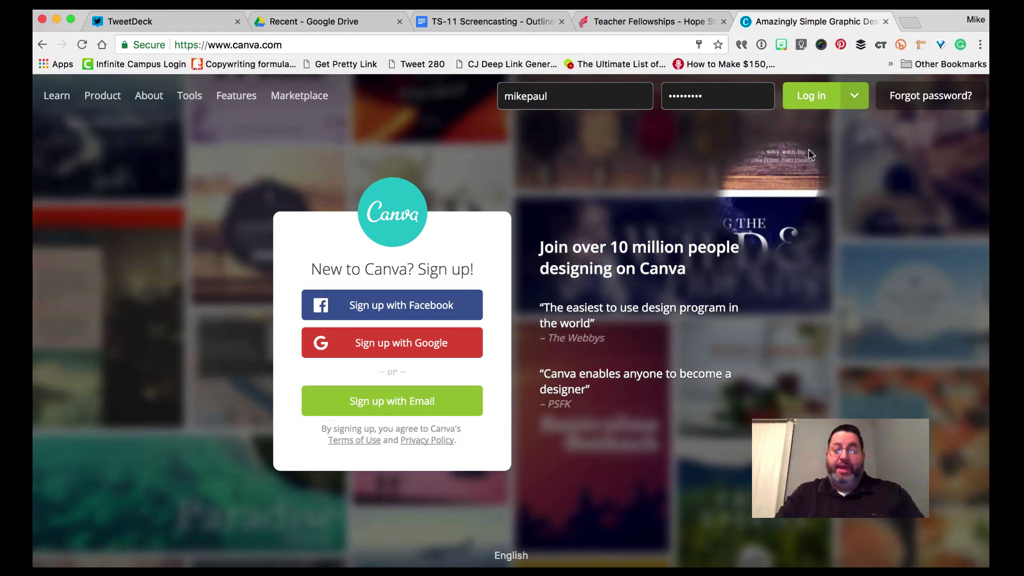
{"action": "left_click", "coordinate": [815, 109]}
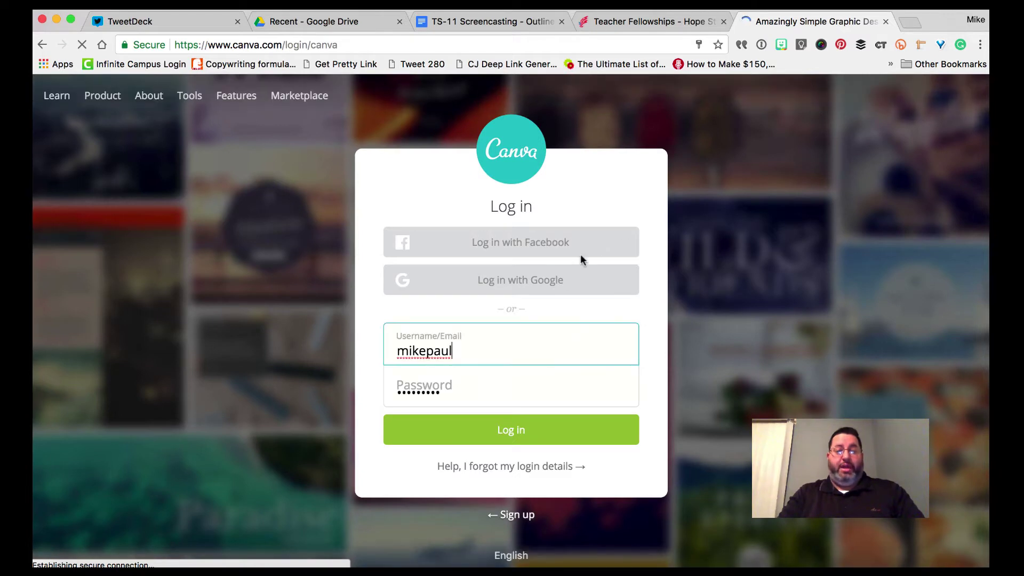
{"action": "left_click", "coordinate": [484, 430]}
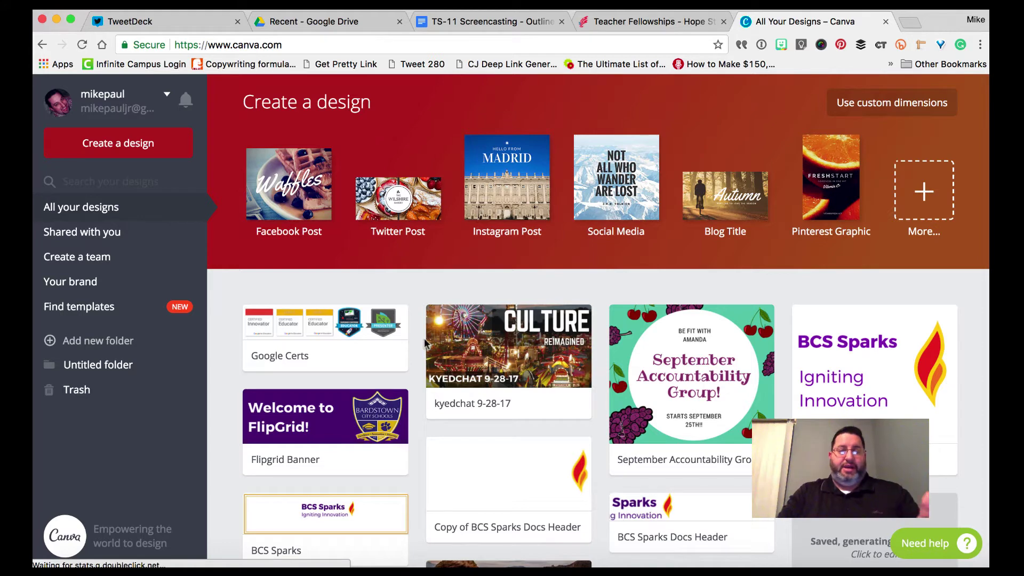
Look through the existing designs on the Canva home page and the design types offered above them.
{"action": "scroll", "coordinate": [425, 343], "scroll_direction": "down", "scroll_amount": 3}
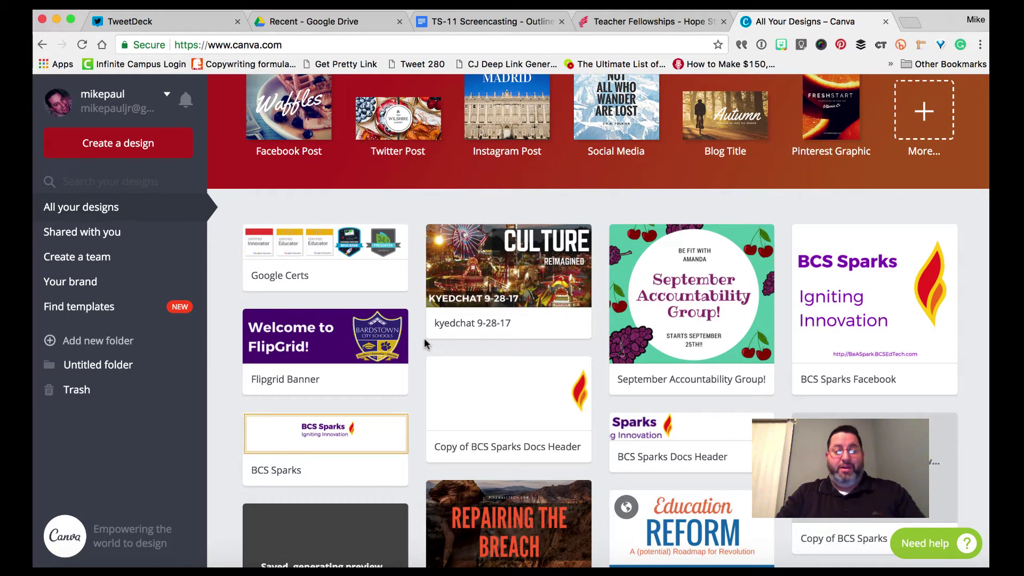
{"action": "scroll", "coordinate": [425, 343], "scroll_direction": "down", "scroll_amount": 4}
{"action": "scroll", "coordinate": [425, 343], "scroll_direction": "down", "scroll_amount": 2}
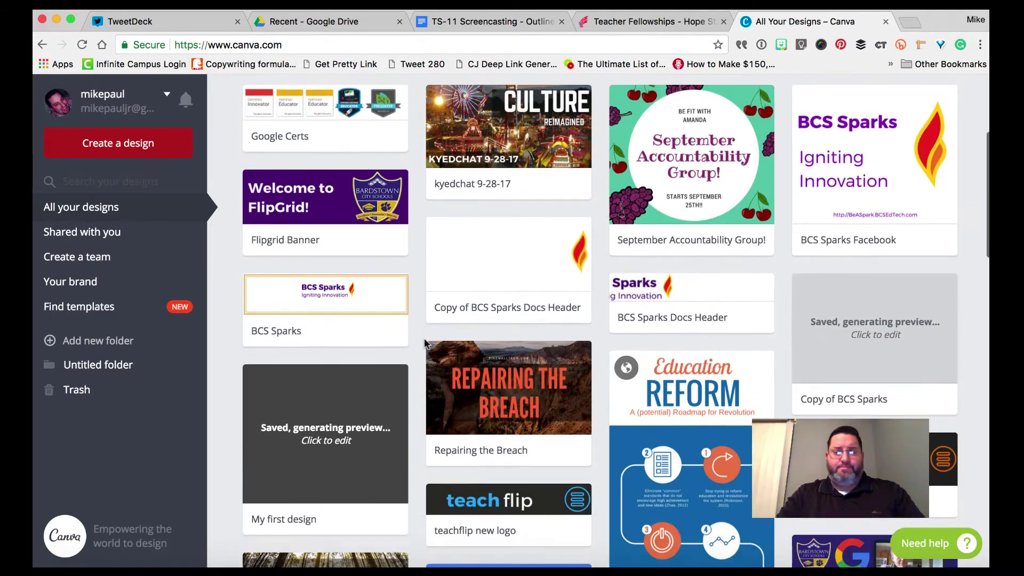
{"action": "scroll", "coordinate": [425, 343], "scroll_direction": "up", "scroll_amount": 3}
{"action": "scroll", "coordinate": [425, 343], "scroll_direction": "down", "scroll_amount": 8}
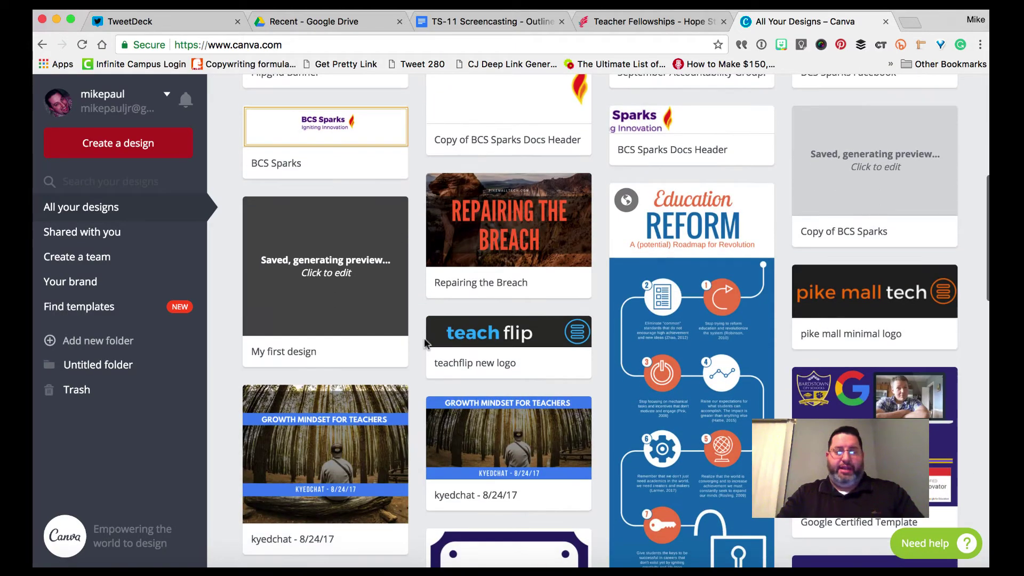
{"action": "scroll", "coordinate": [425, 343], "scroll_direction": "up", "scroll_amount": 8}
{"action": "scroll", "coordinate": [424, 337], "scroll_direction": "up", "scroll_amount": 6}
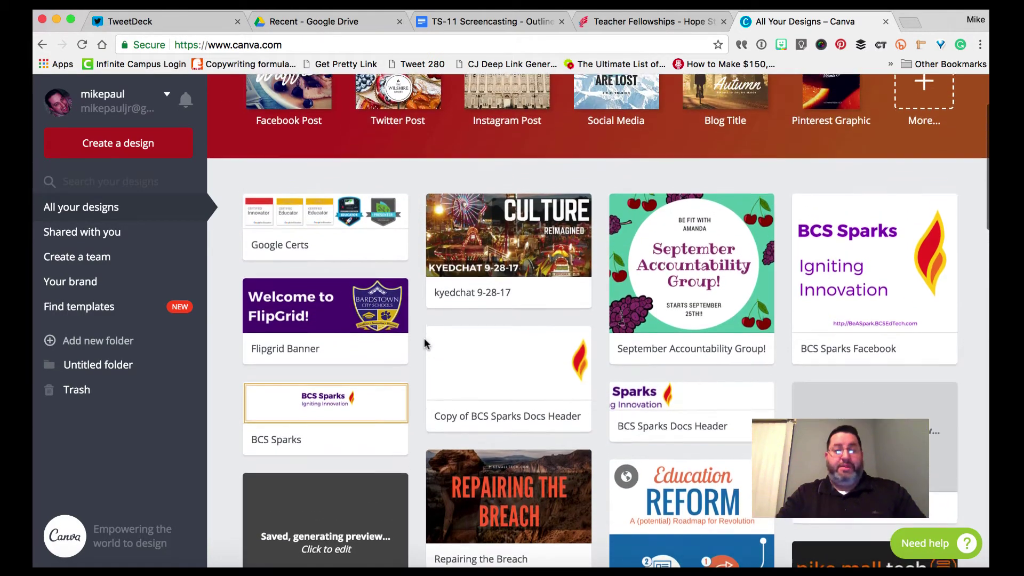
{"action": "scroll", "coordinate": [424, 341], "scroll_direction": "up", "scroll_amount": 1}
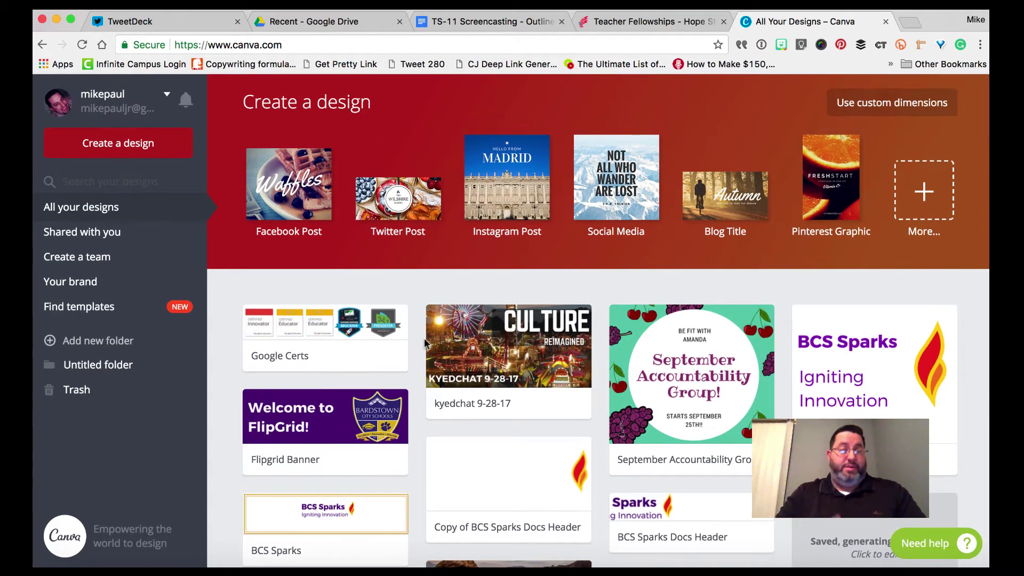
{"action": "mouse_move", "coordinate": [428, 325]}
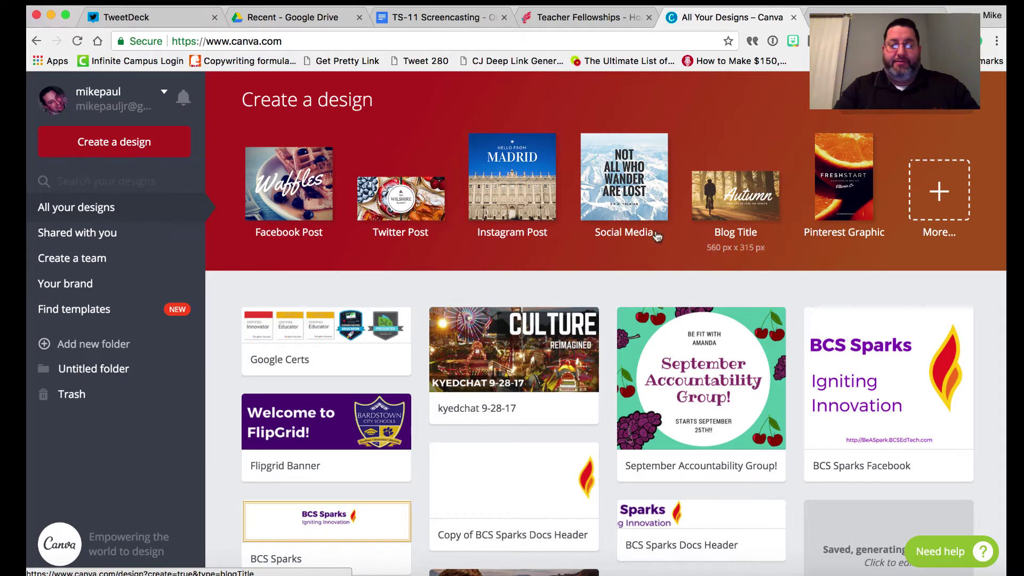
Create a new Infographic design from the Blogging & eBooks category in the full list of design types.
{"action": "left_click", "coordinate": [940, 197]}
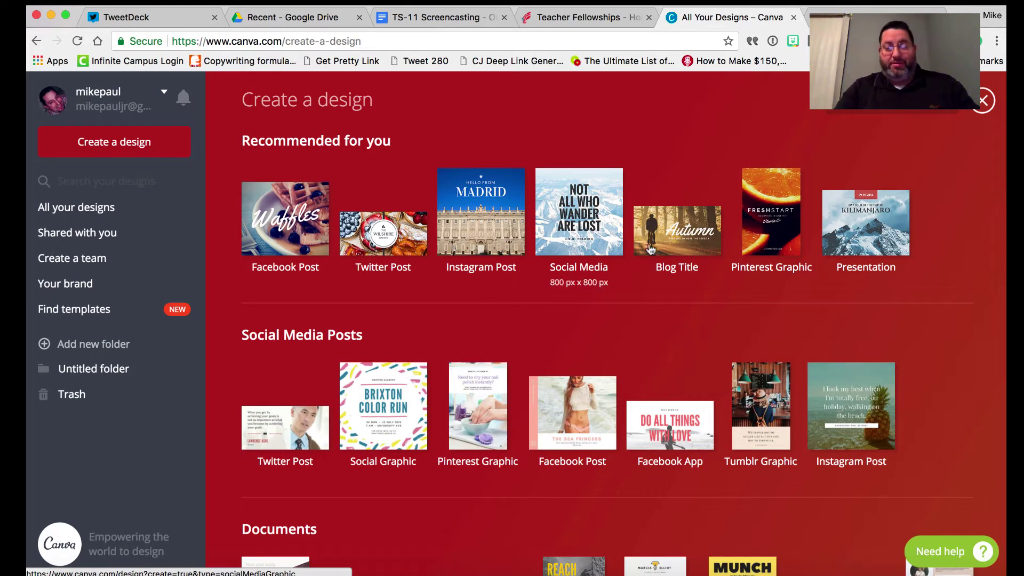
{"action": "scroll", "coordinate": [579, 242], "scroll_direction": "down", "scroll_amount": 3}
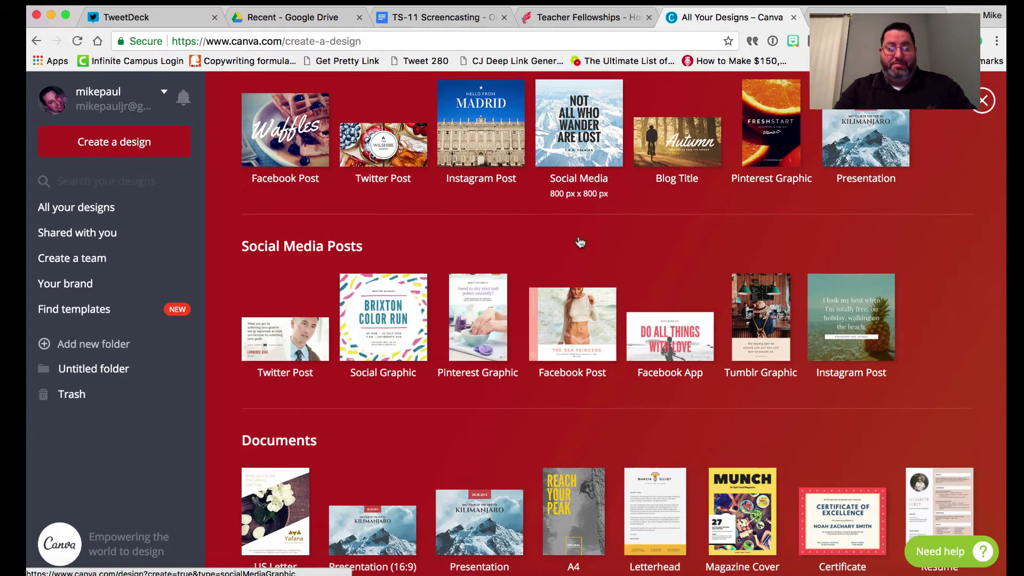
{"action": "scroll", "coordinate": [447, 305], "scroll_direction": "down", "scroll_amount": 1}
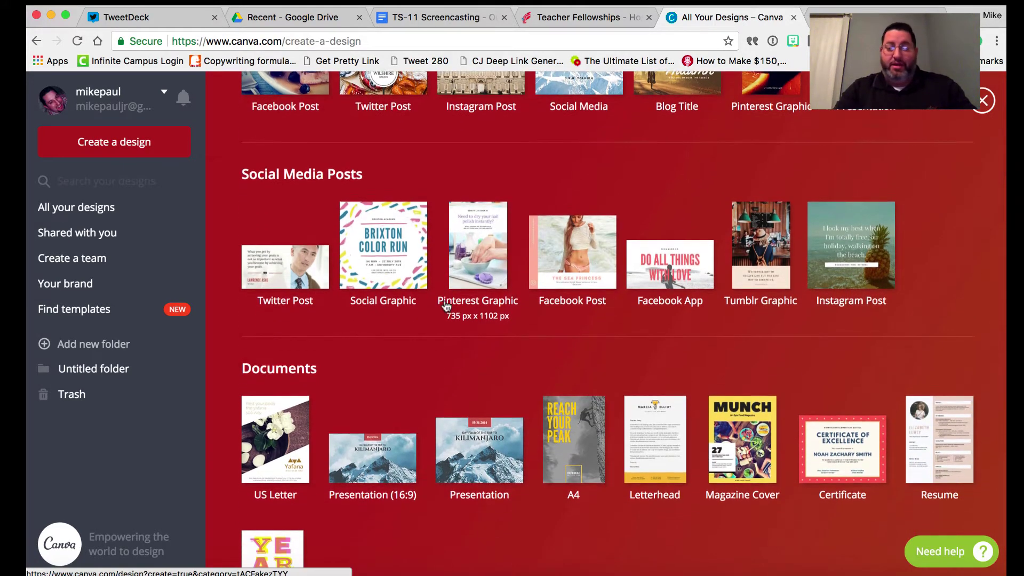
{"action": "scroll", "coordinate": [447, 305], "scroll_direction": "down", "scroll_amount": 1}
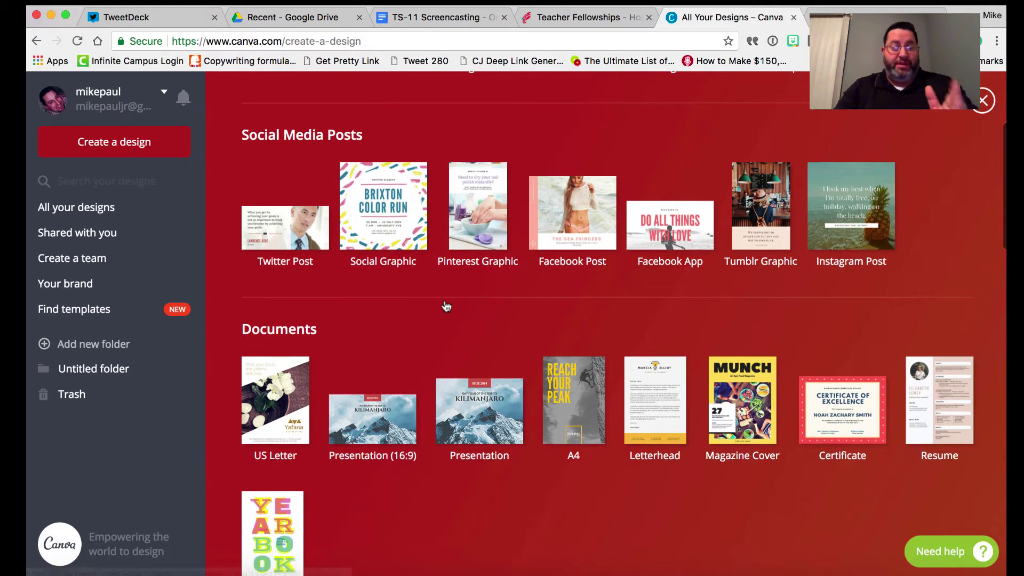
{"action": "scroll", "coordinate": [447, 305], "scroll_direction": "down", "scroll_amount": 1}
{"action": "scroll", "coordinate": [447, 305], "scroll_direction": "down", "scroll_amount": 3}
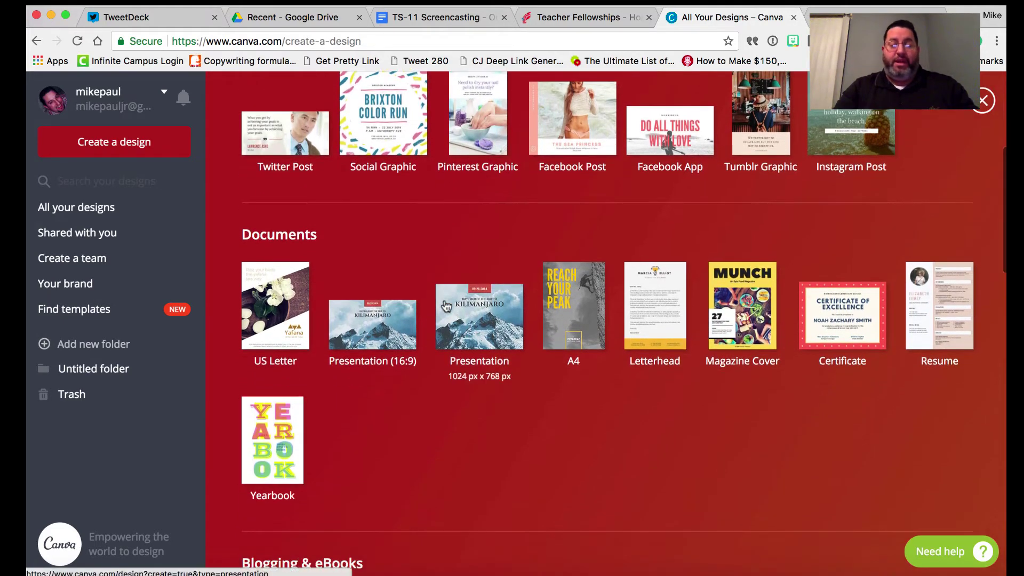
{"action": "scroll", "coordinate": [447, 306], "scroll_direction": "down", "scroll_amount": 1}
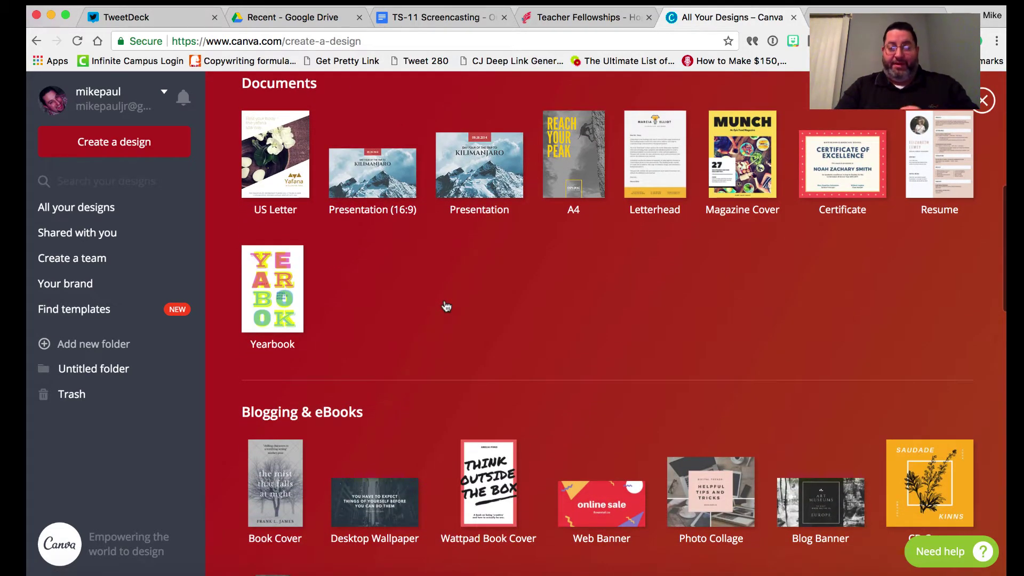
{"action": "scroll", "coordinate": [447, 306], "scroll_direction": "down", "scroll_amount": 2}
{"action": "scroll", "coordinate": [447, 305], "scroll_direction": "down", "scroll_amount": 4}
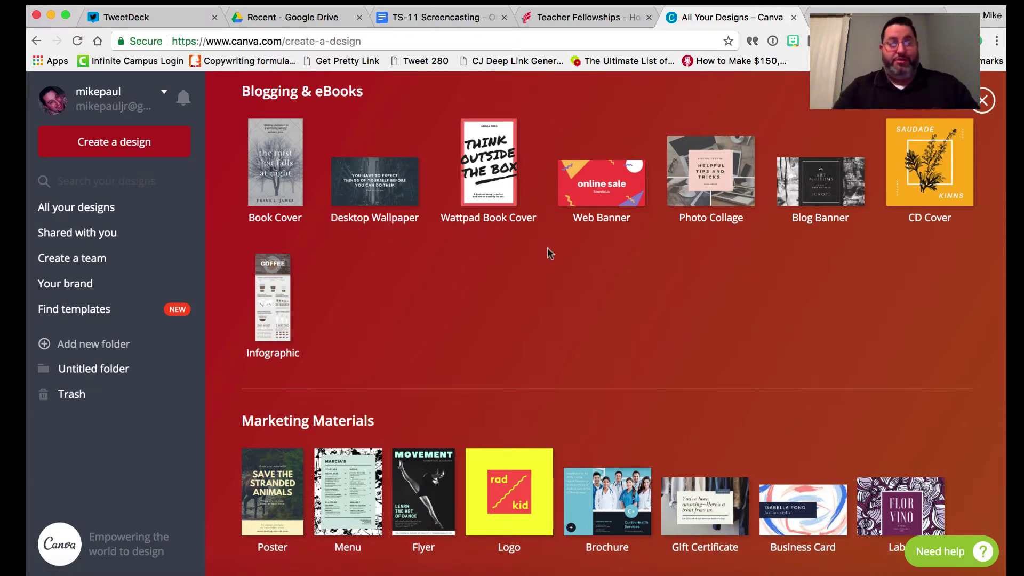
{"action": "left_click", "coordinate": [273, 296]}
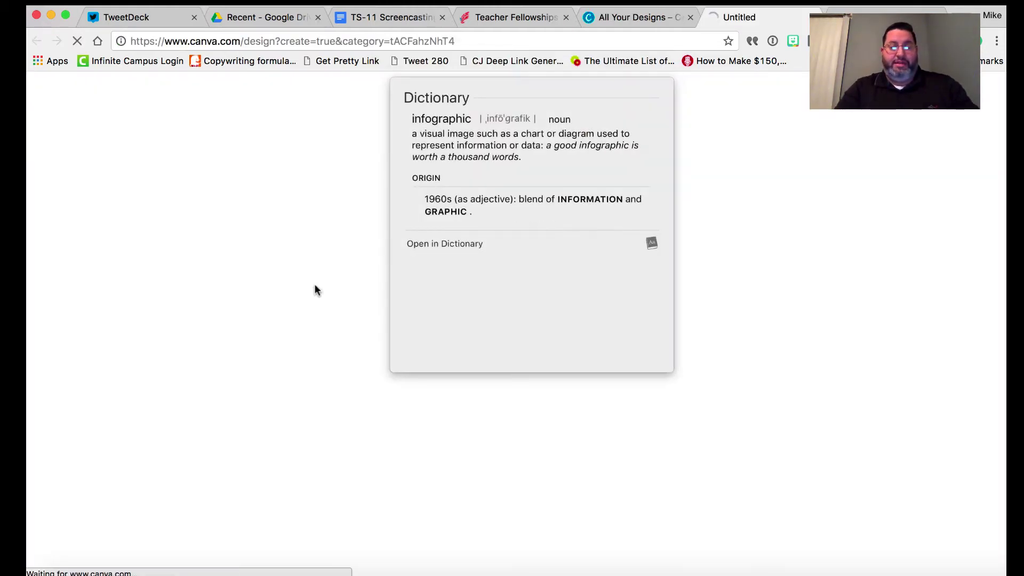
{"action": "left_click", "coordinate": [778, 275]}
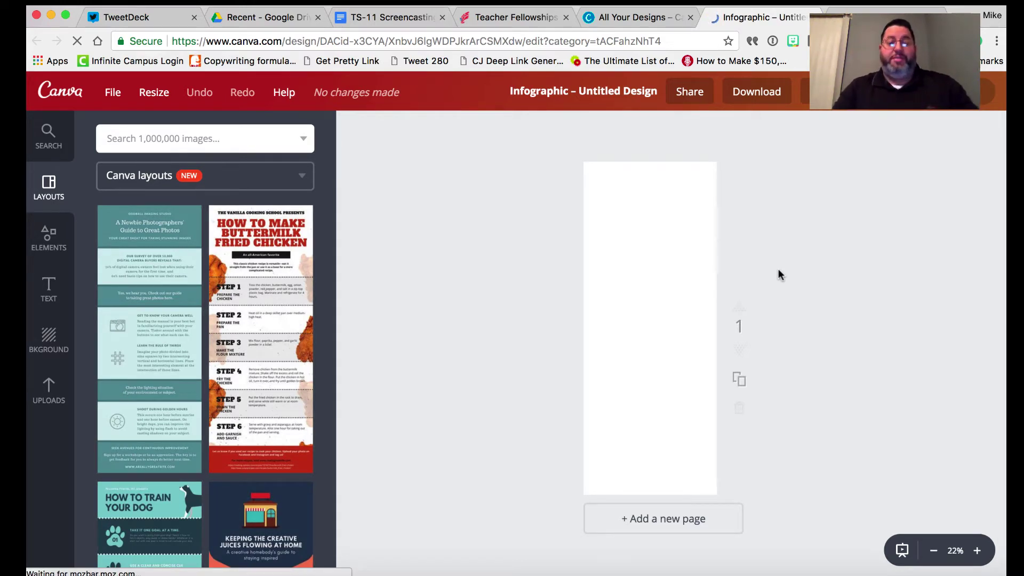
Apply the "A Human's Guide to Introversion" layout from the Canva layouts to the blank infographic page.
{"action": "scroll", "coordinate": [169, 288], "scroll_direction": "down", "scroll_amount": 1}
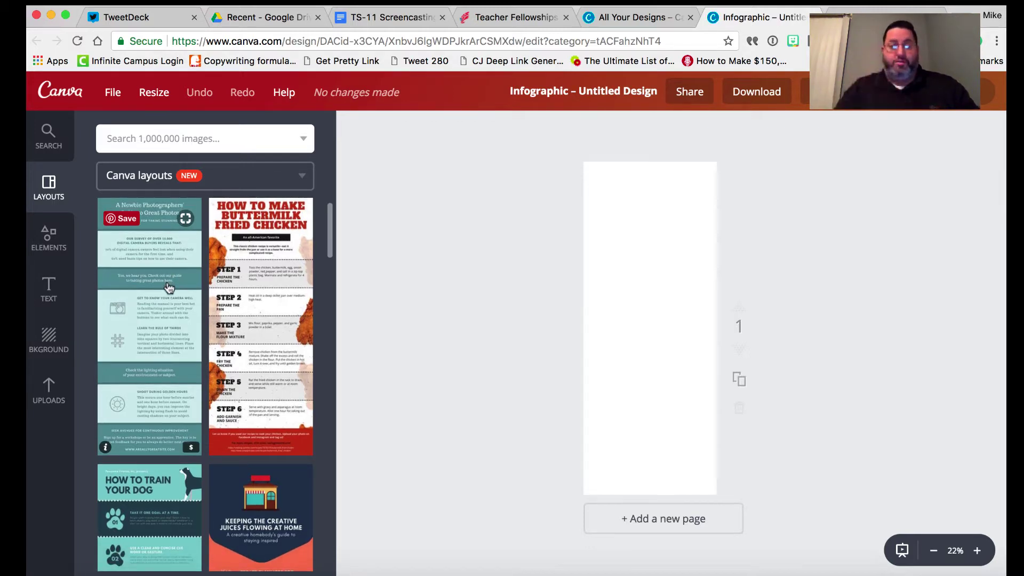
{"action": "scroll", "coordinate": [168, 288], "scroll_direction": "down", "scroll_amount": 10}
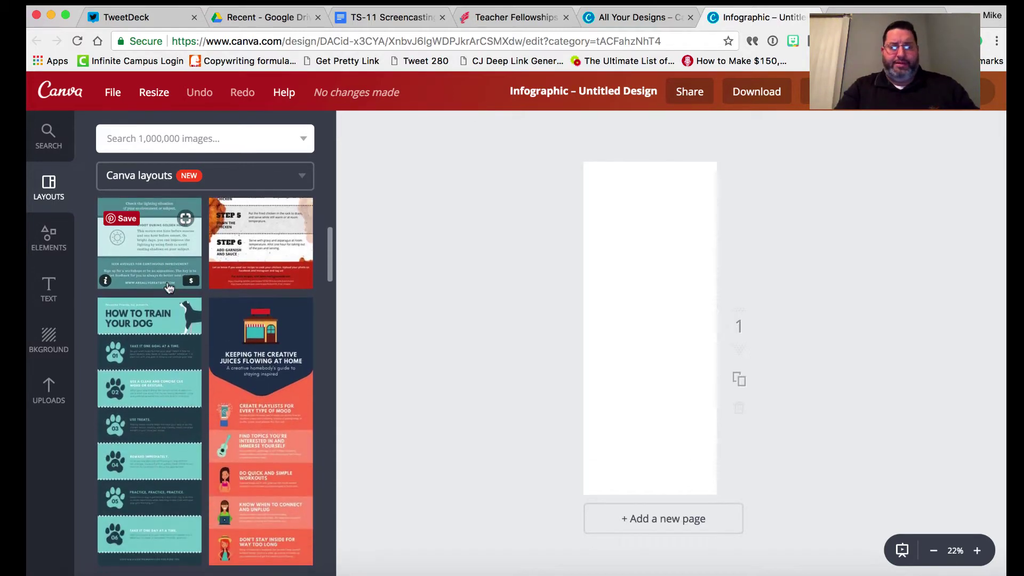
{"action": "scroll", "coordinate": [168, 288], "scroll_direction": "down", "scroll_amount": 6}
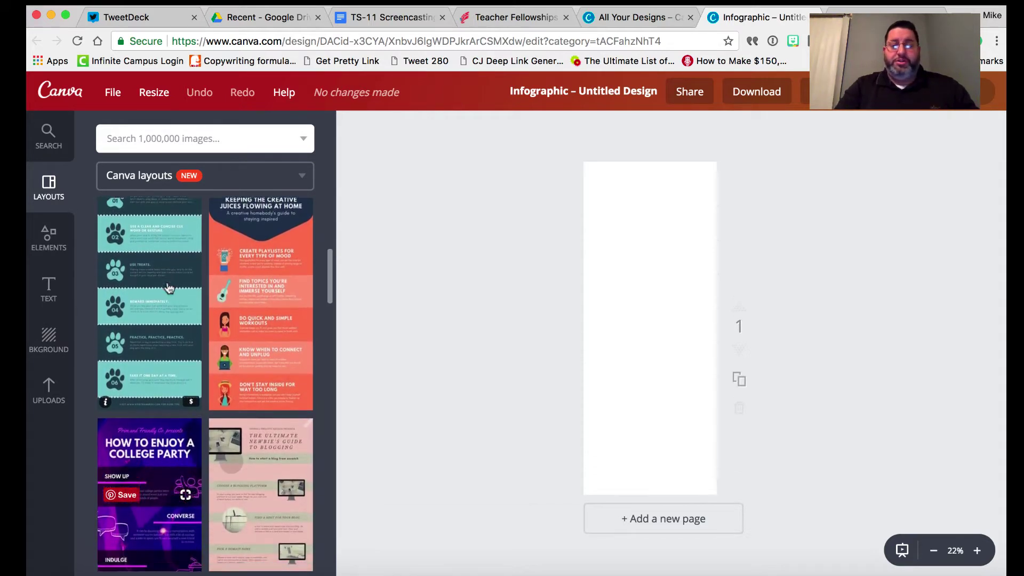
{"action": "scroll", "coordinate": [169, 288], "scroll_direction": "down", "scroll_amount": 6}
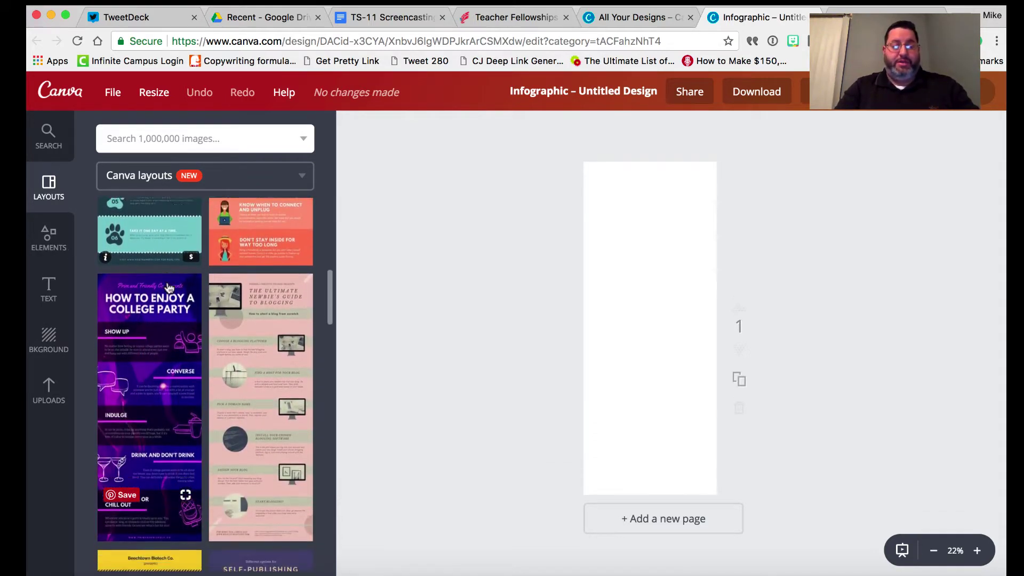
{"action": "scroll", "coordinate": [169, 288], "scroll_direction": "down", "scroll_amount": 3}
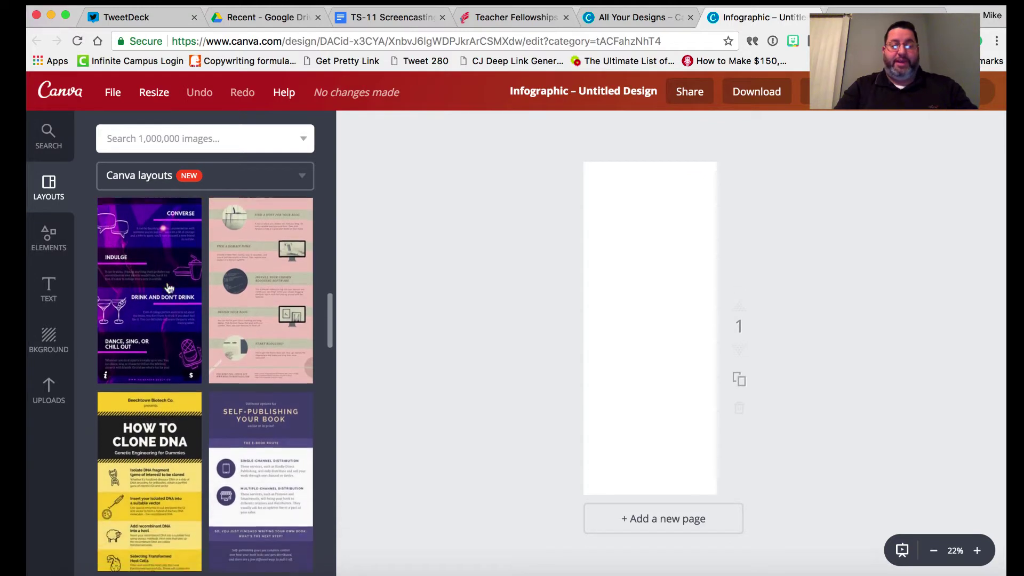
{"action": "scroll", "coordinate": [169, 288], "scroll_direction": "down", "scroll_amount": 5}
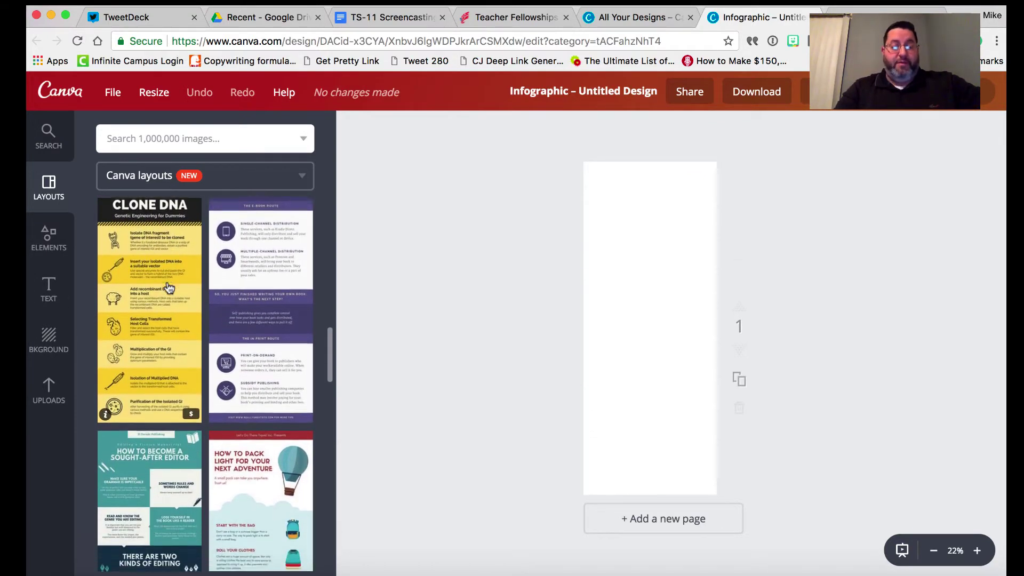
{"action": "scroll", "coordinate": [168, 288], "scroll_direction": "down", "scroll_amount": 1}
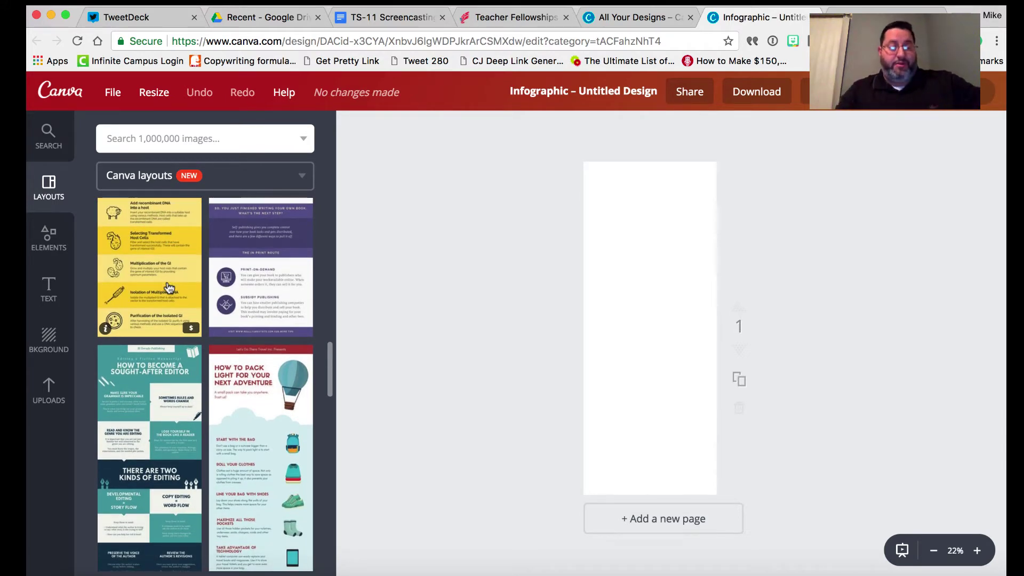
{"action": "scroll", "coordinate": [168, 288], "scroll_direction": "down", "scroll_amount": 5}
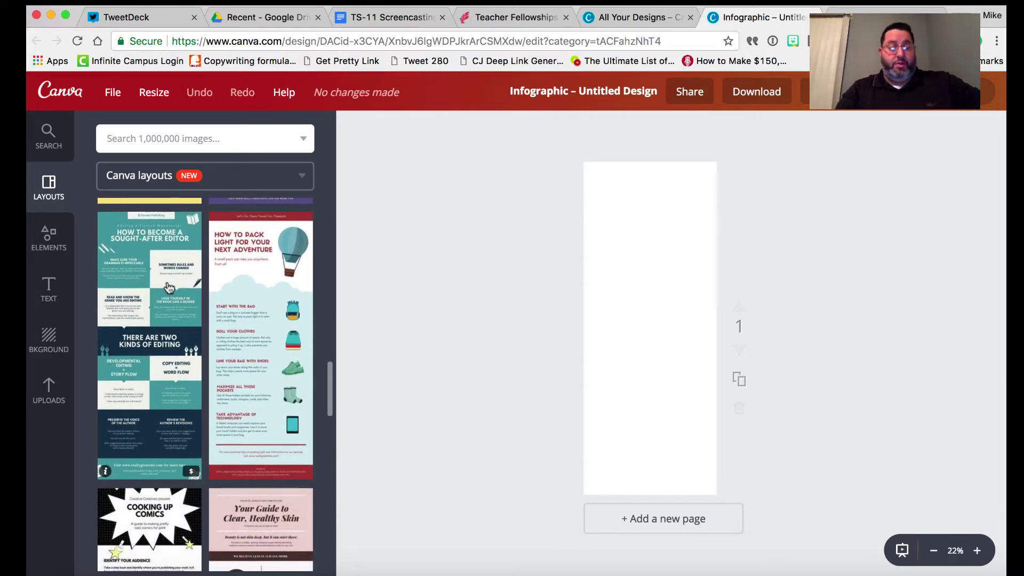
{"action": "scroll", "coordinate": [168, 288], "scroll_direction": "down", "scroll_amount": 10}
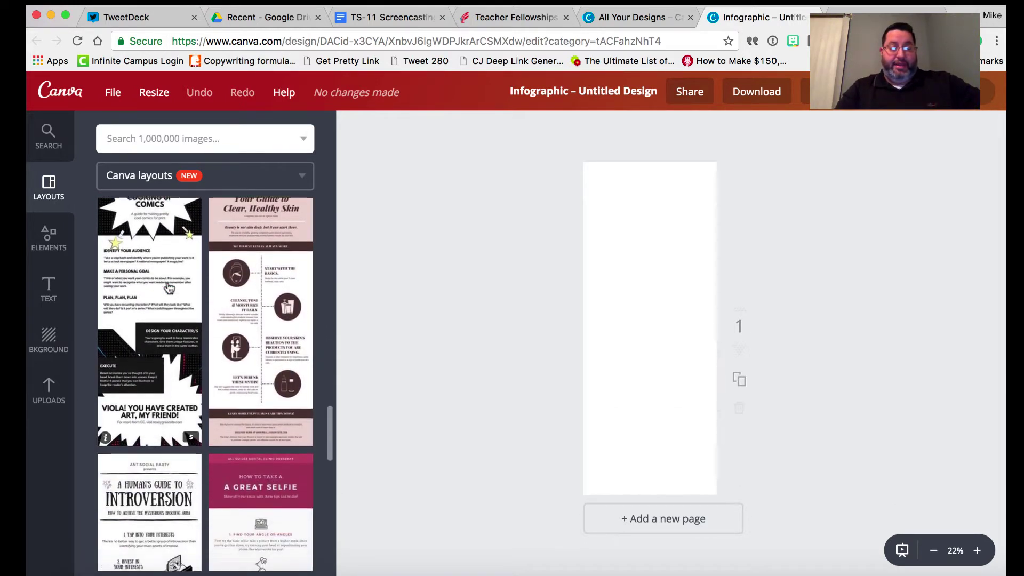
{"action": "scroll", "coordinate": [168, 288], "scroll_direction": "down", "scroll_amount": 8}
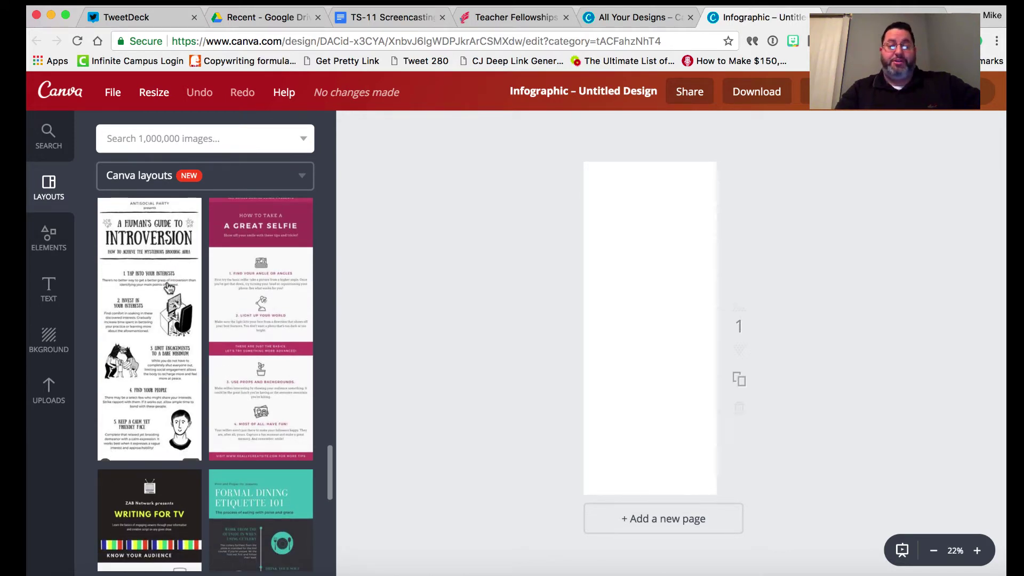
{"action": "left_click", "coordinate": [168, 288]}
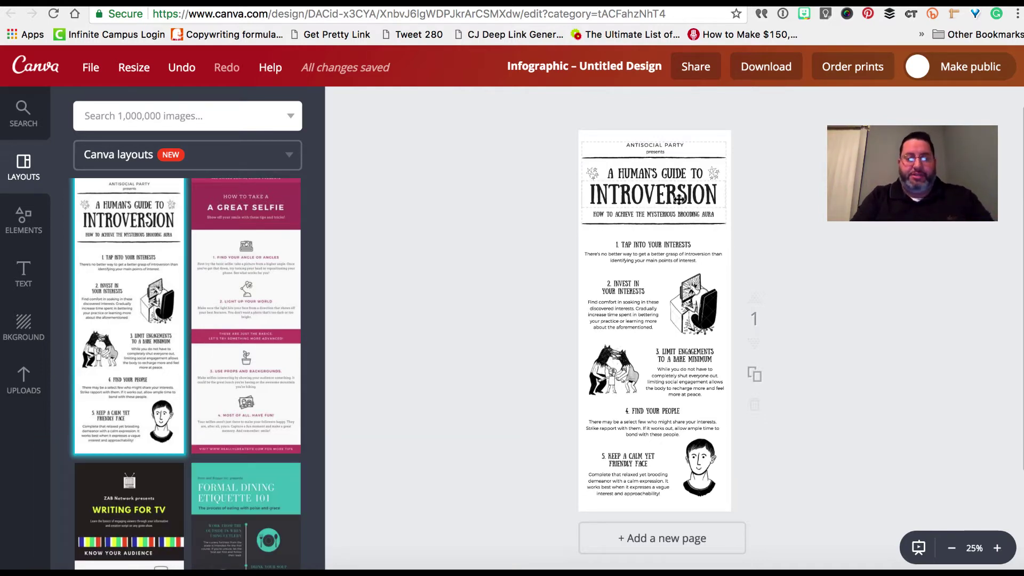
Change the "ANTISOCIAL PARTY" line above the infographic title to read "NOT SO ANTISOCIAL PARTY".
{"action": "left_click", "coordinate": [1001, 550]}
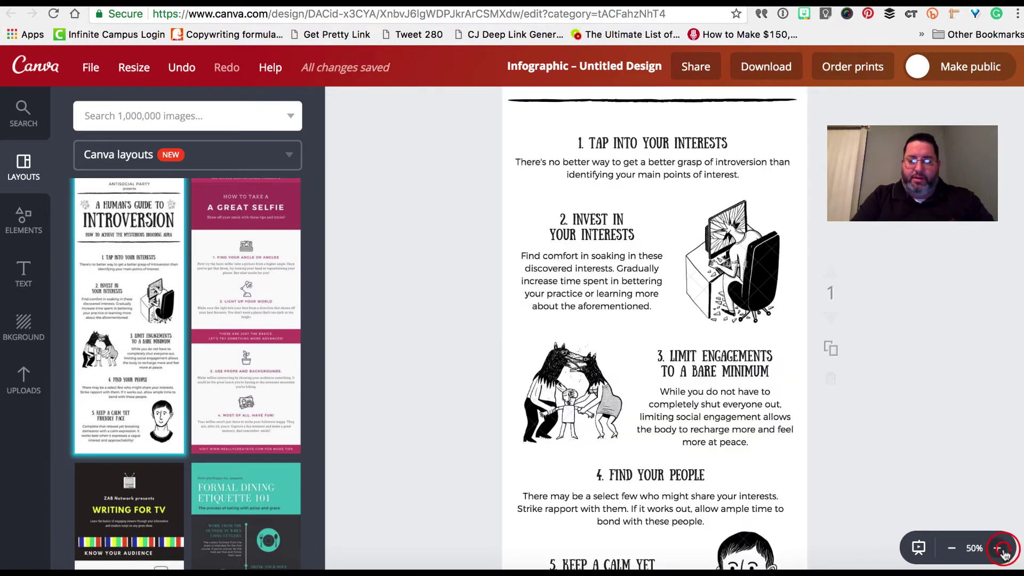
{"action": "left_click", "coordinate": [1001, 550]}
{"action": "scroll", "coordinate": [830, 437], "scroll_direction": "up", "scroll_amount": 8}
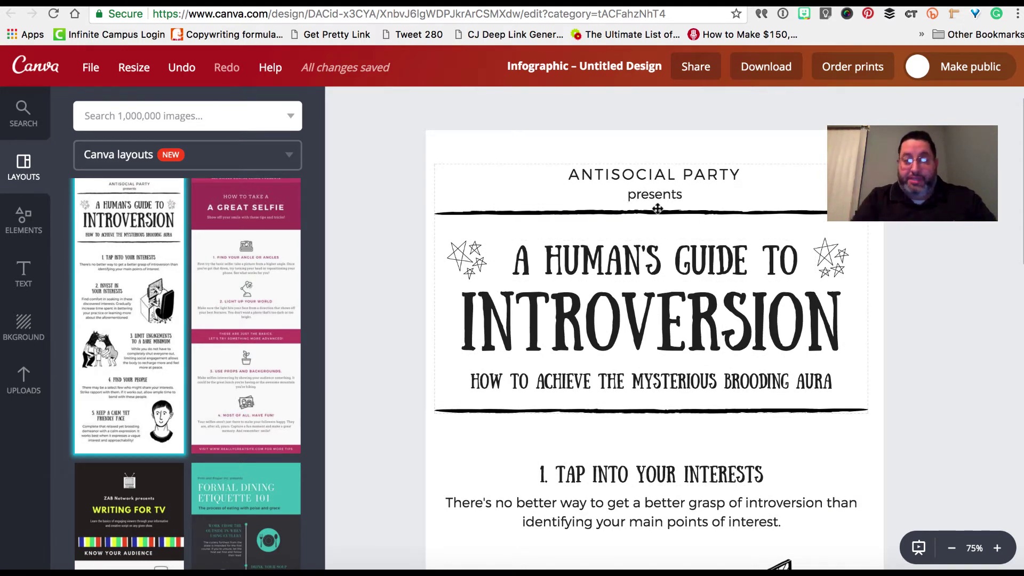
{"action": "double_click", "coordinate": [650, 175]}
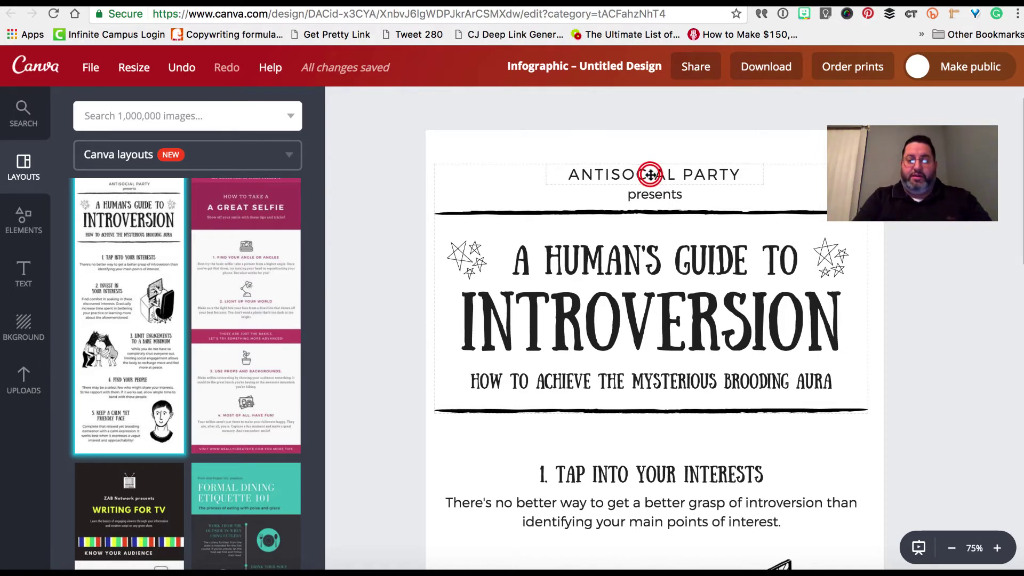
{"action": "double_click", "coordinate": [604, 176]}
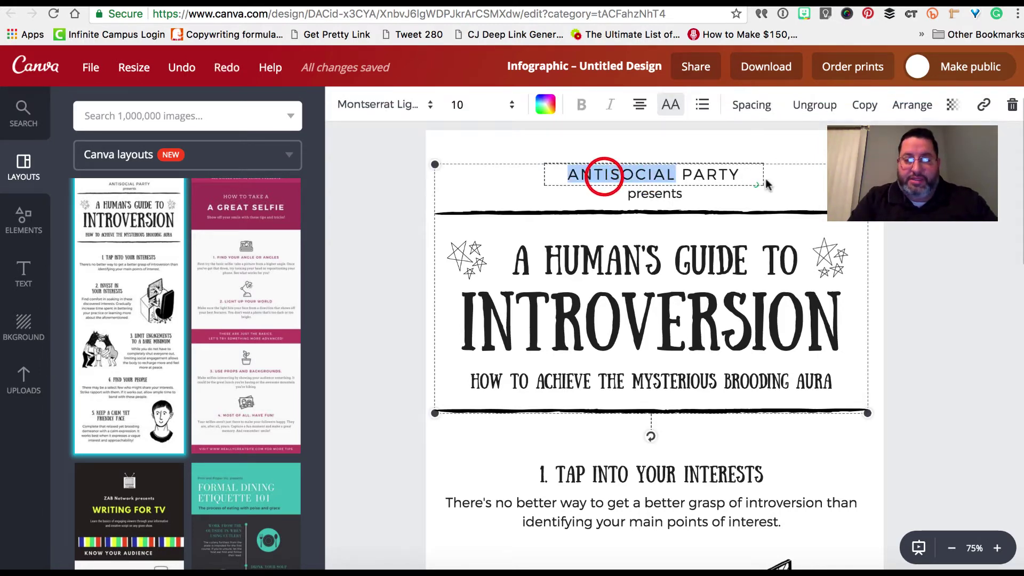
{"action": "left_click", "coordinate": [665, 178]}
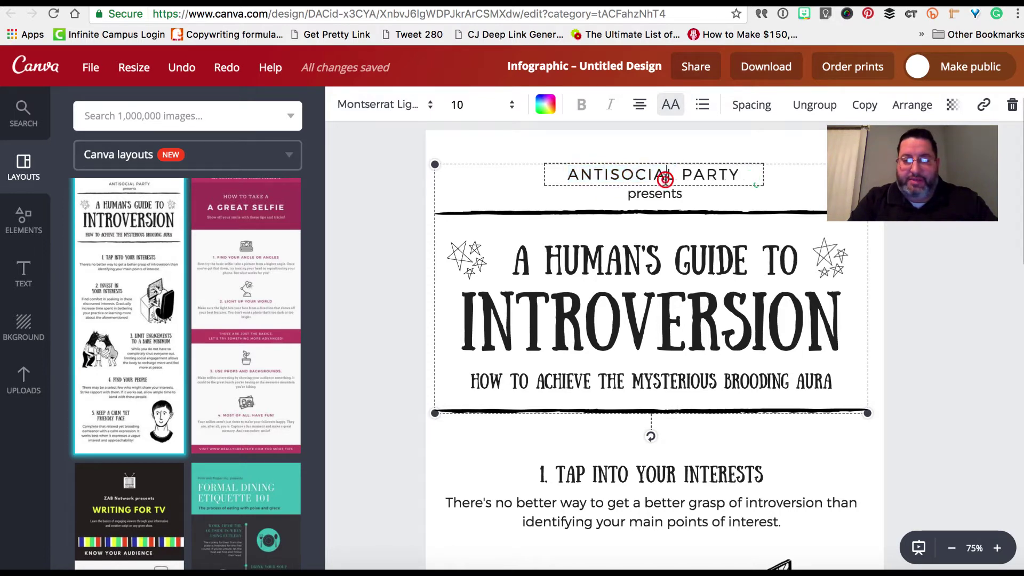
{"action": "double_click", "coordinate": [665, 178]}
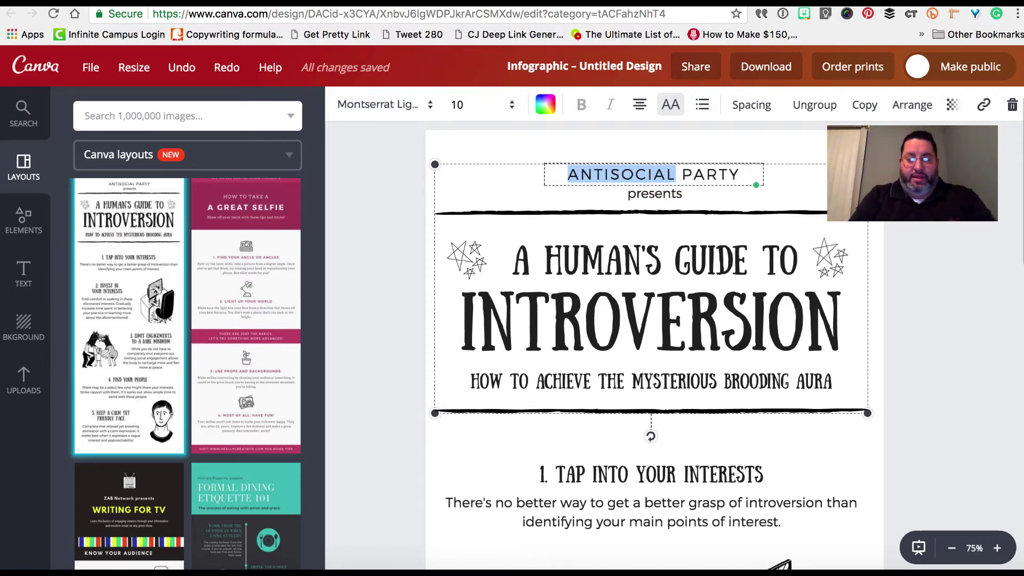
{"action": "type", "text": "NOT SO AN"}
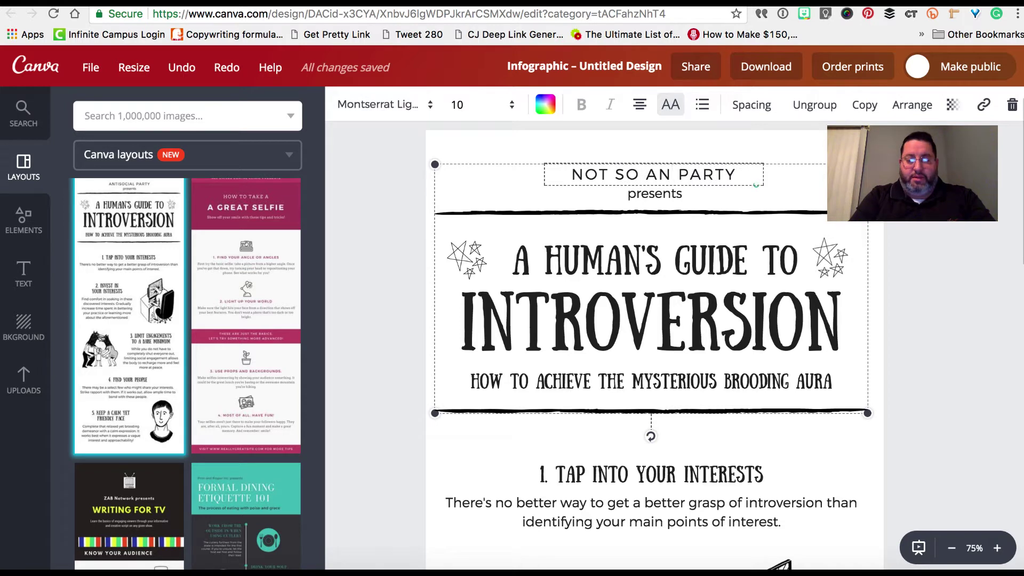
{"action": "type", "text": "TISOC"}
{"action": "key", "text": "BackSpace"}
{"action": "type", "text": "SOCI"}
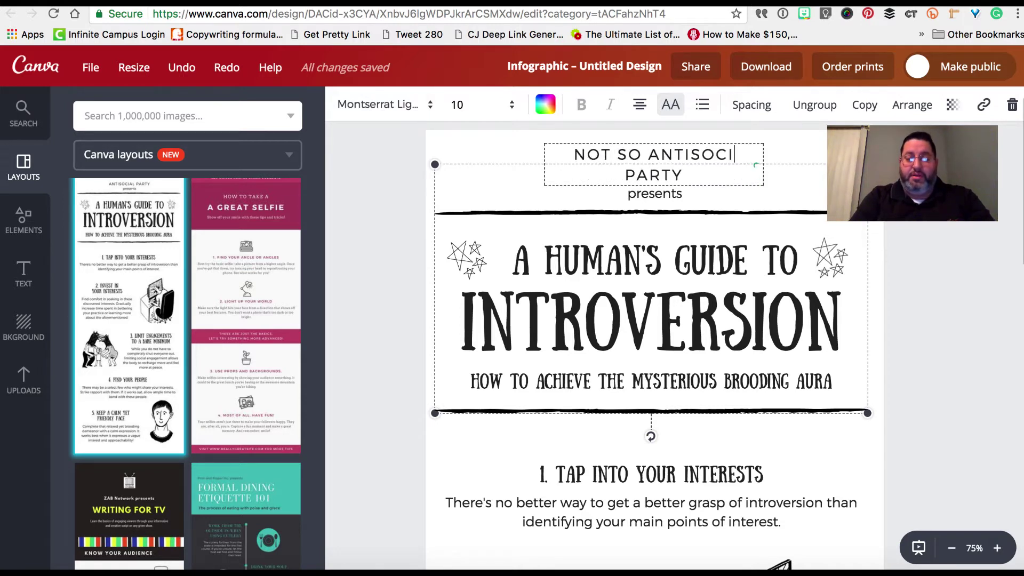
{"action": "type", "text": "AL"}
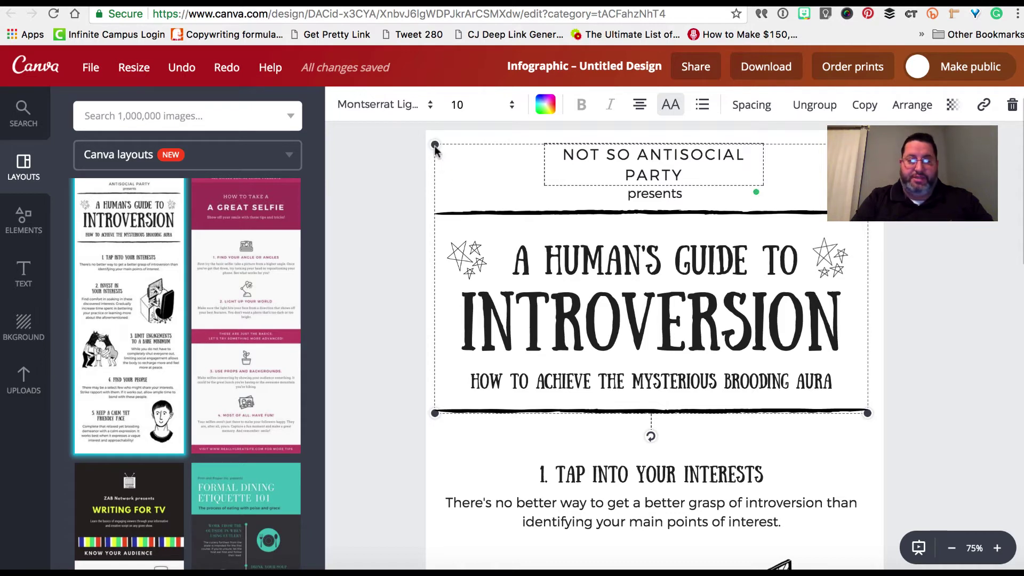
Scale the infographic's header group down slightly from its upper-left corner, keeping the two-line "NOT SO ANTISOCIAL PARTY" text.
{"action": "mouse_move", "coordinate": [434, 144]}
{"action": "left_mouse_down"}
{"action": "mouse_move", "coordinate": [471, 185]}
{"action": "mouse_move", "coordinate": [432, 154]}
{"action": "left_mouse_up"}
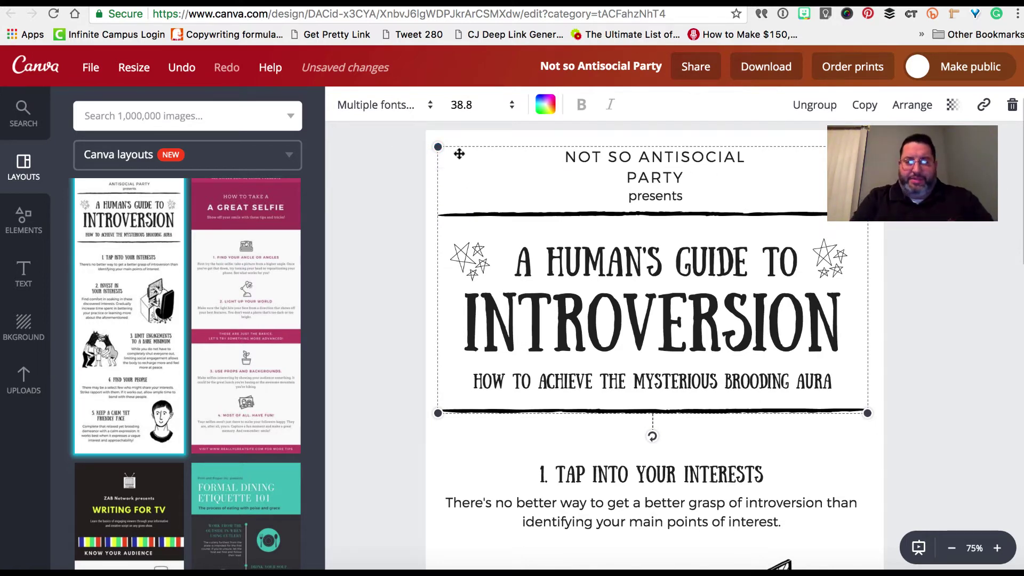
{"action": "left_click", "coordinate": [517, 195]}
{"action": "left_click", "coordinate": [667, 170]}
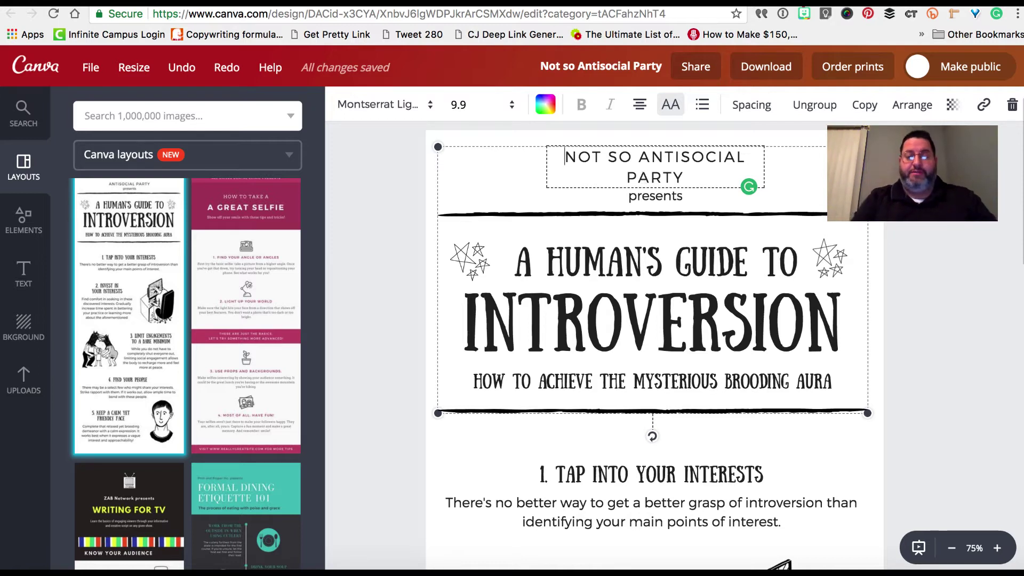
{"action": "key", "text": "Escape"}
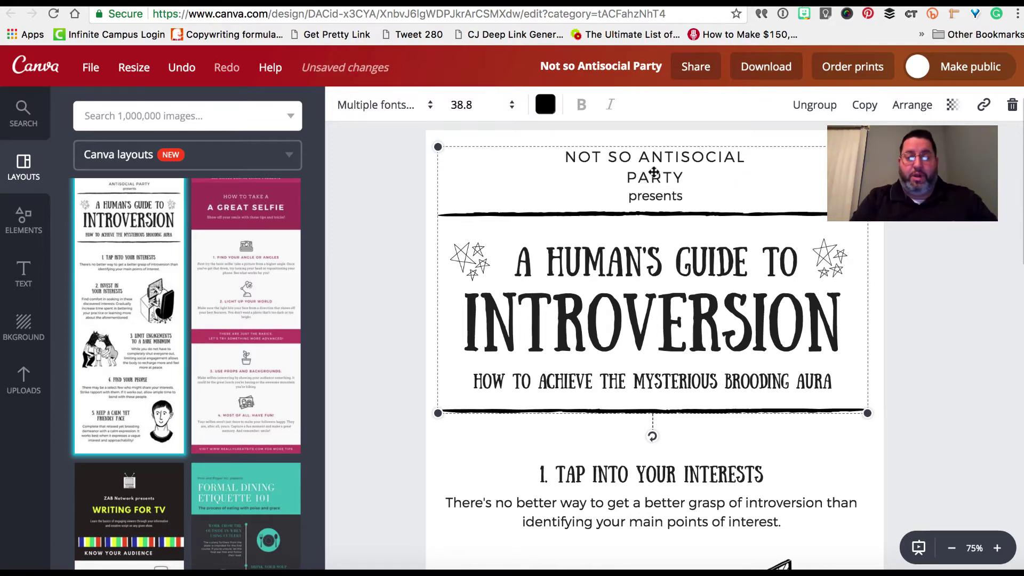
{"action": "double_click", "coordinate": [654, 175]}
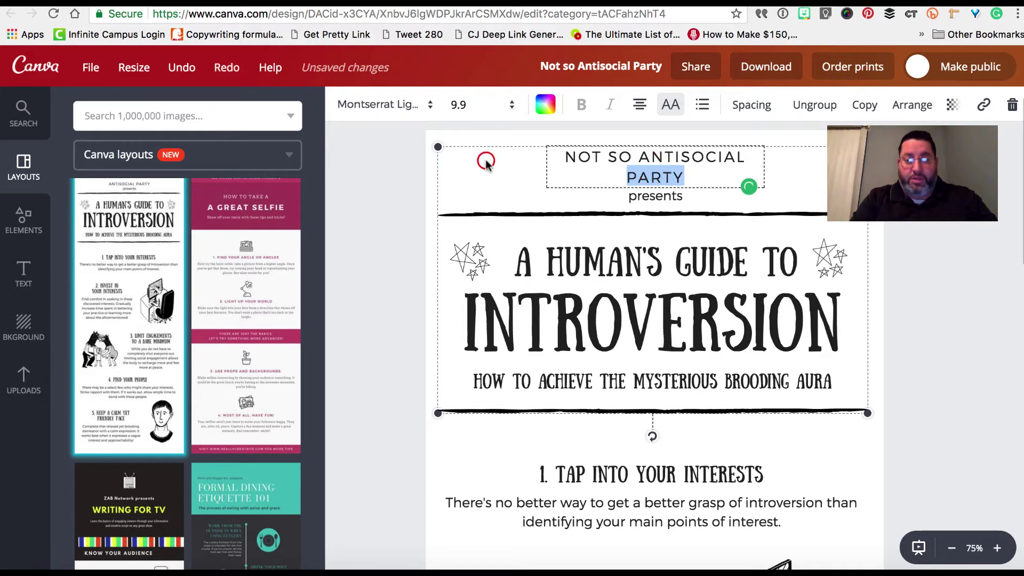
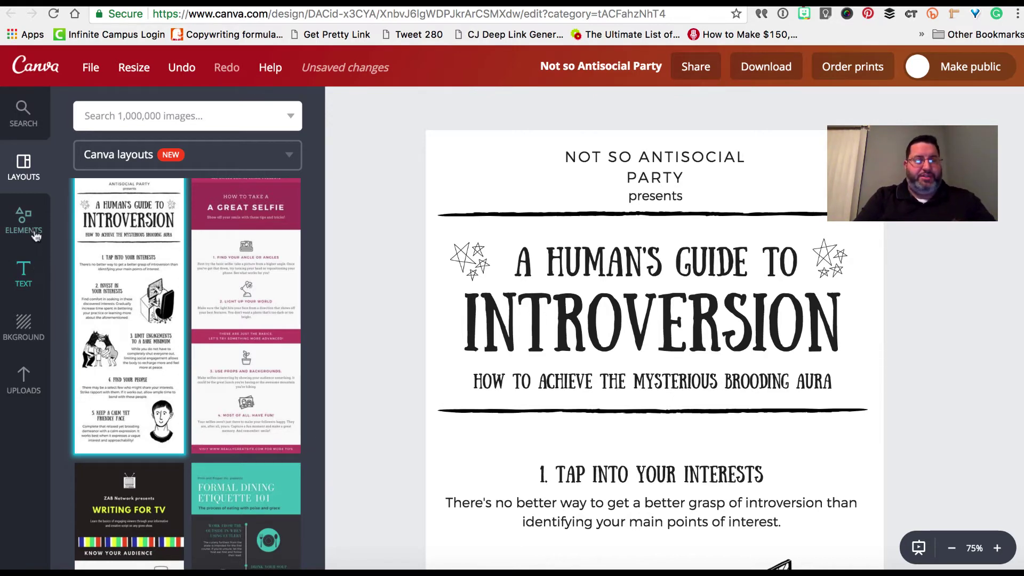
Look through the available text options, from the heading, subheading and body text styles to the ready-made text combinations.
{"action": "left_click", "coordinate": [28, 278]}
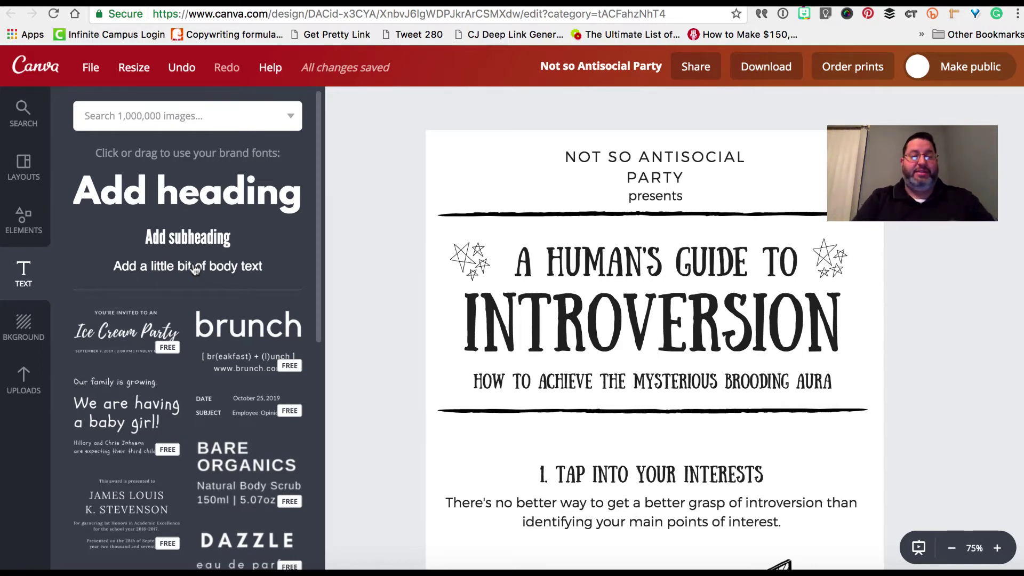
{"action": "scroll", "coordinate": [196, 269], "scroll_direction": "down", "scroll_amount": 5}
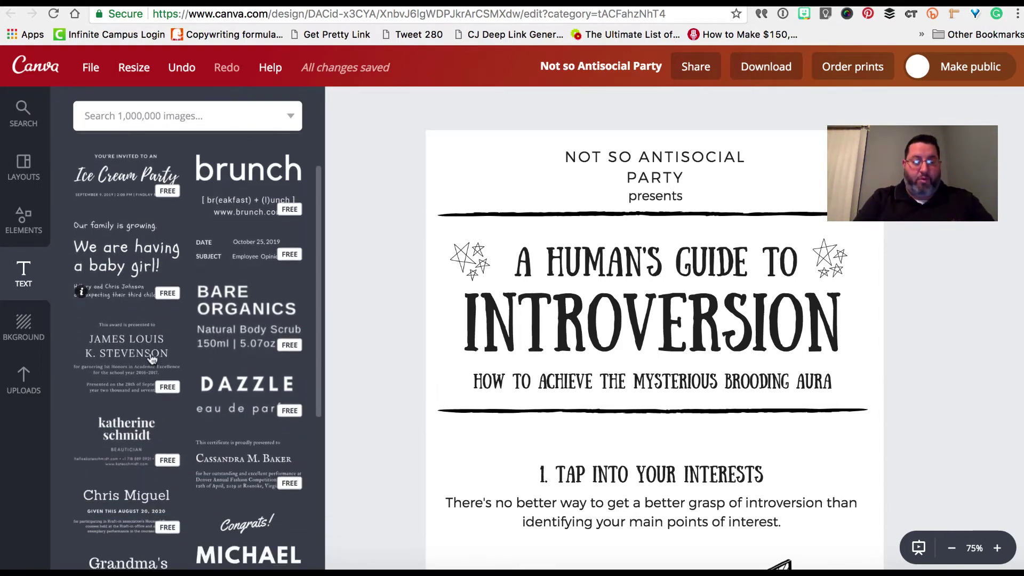
{"action": "scroll", "coordinate": [152, 359], "scroll_direction": "down", "scroll_amount": 2}
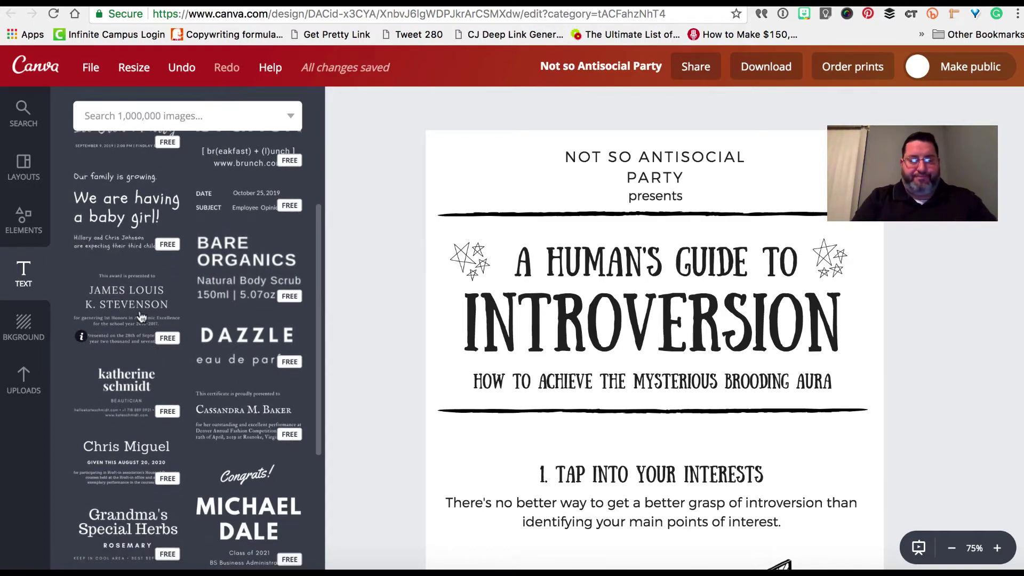
{"action": "scroll", "coordinate": [141, 318], "scroll_direction": "down", "scroll_amount": 3}
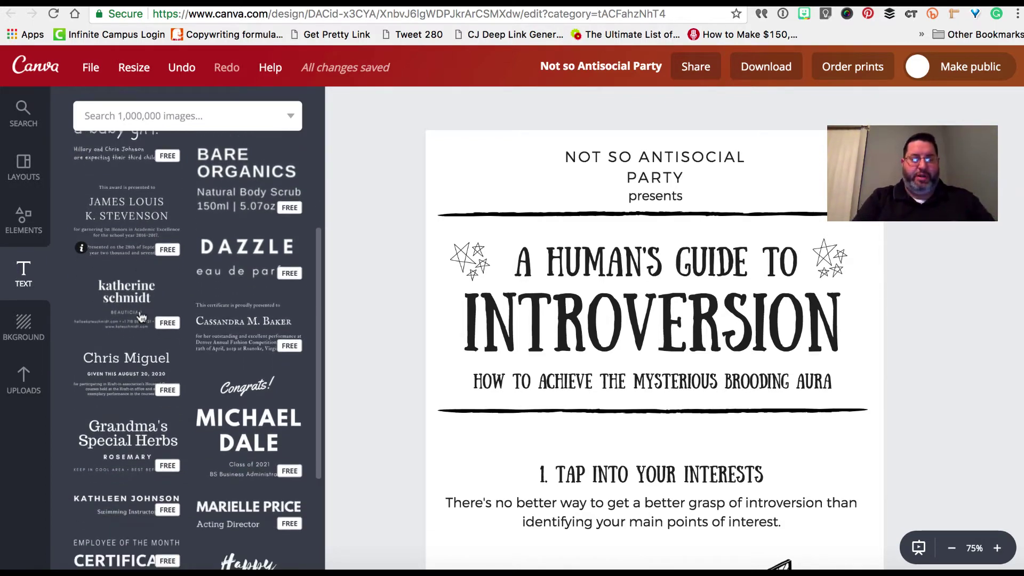
{"action": "scroll", "coordinate": [141, 317], "scroll_direction": "down", "scroll_amount": 4}
{"action": "scroll", "coordinate": [142, 318], "scroll_direction": "up", "scroll_amount": 6}
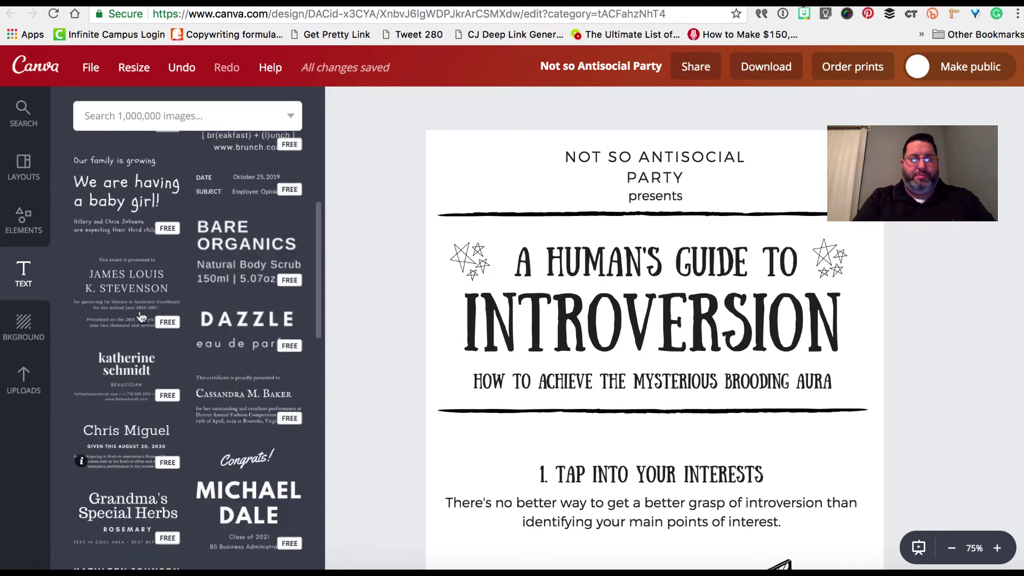
{"action": "scroll", "coordinate": [141, 318], "scroll_direction": "up", "scroll_amount": 7}
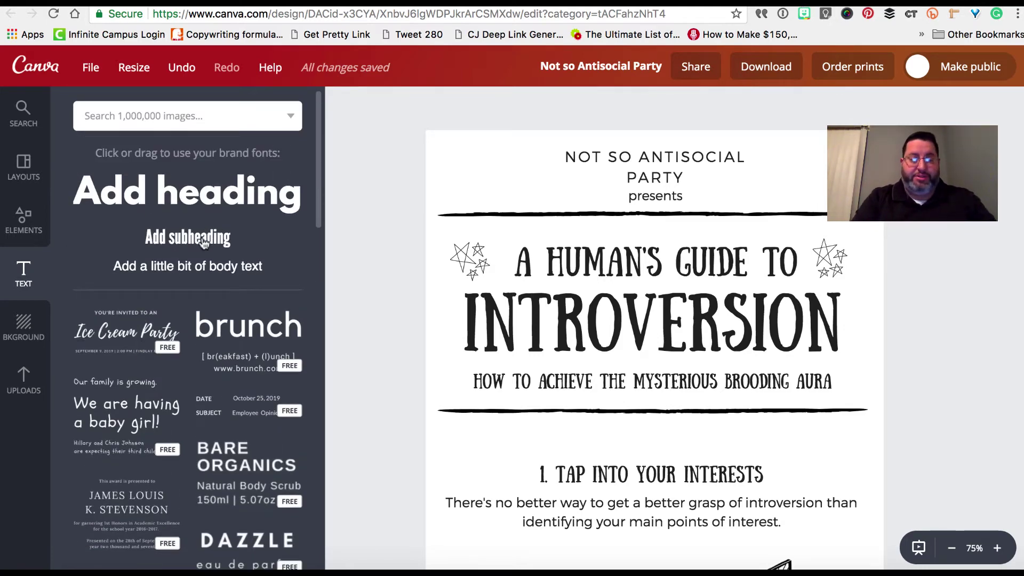
Try out a default body text box placed below the "Invest in your interests" paragraph, and delete it.
{"action": "left_click", "coordinate": [200, 270]}
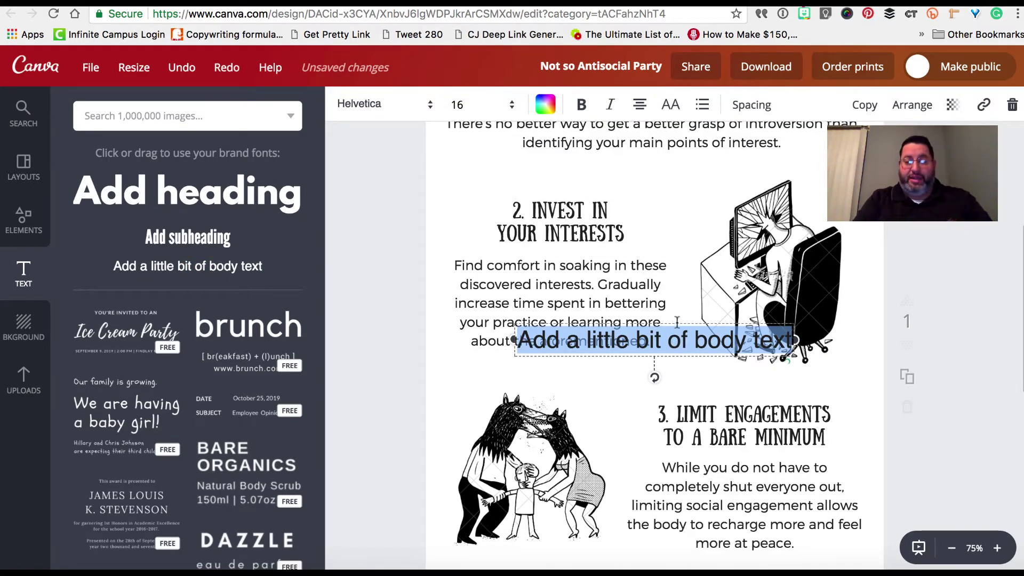
{"action": "left_click_drag", "start_coordinate": [676, 322], "coordinate": [610, 353]}
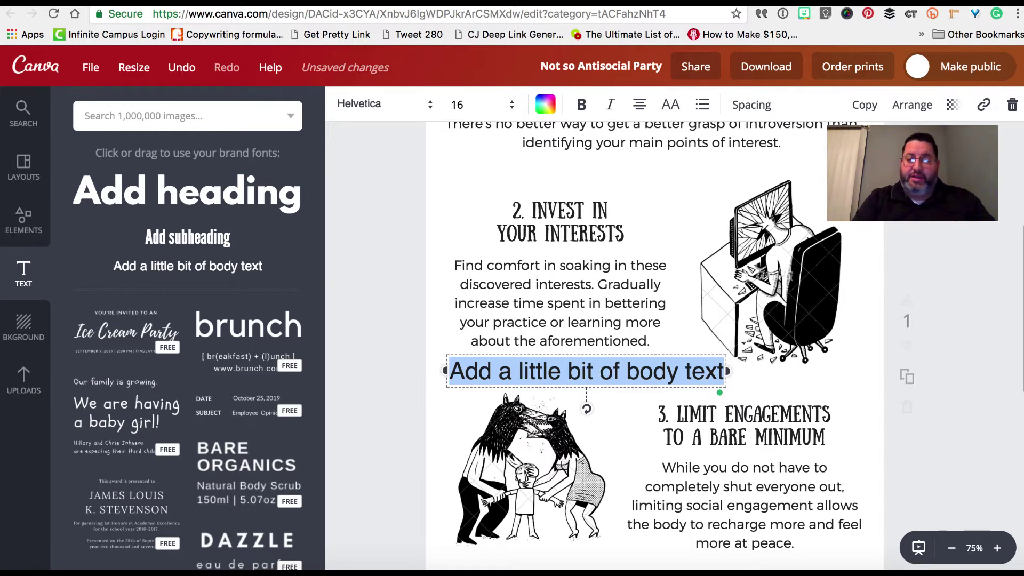
{"action": "left_click", "coordinate": [1013, 108]}
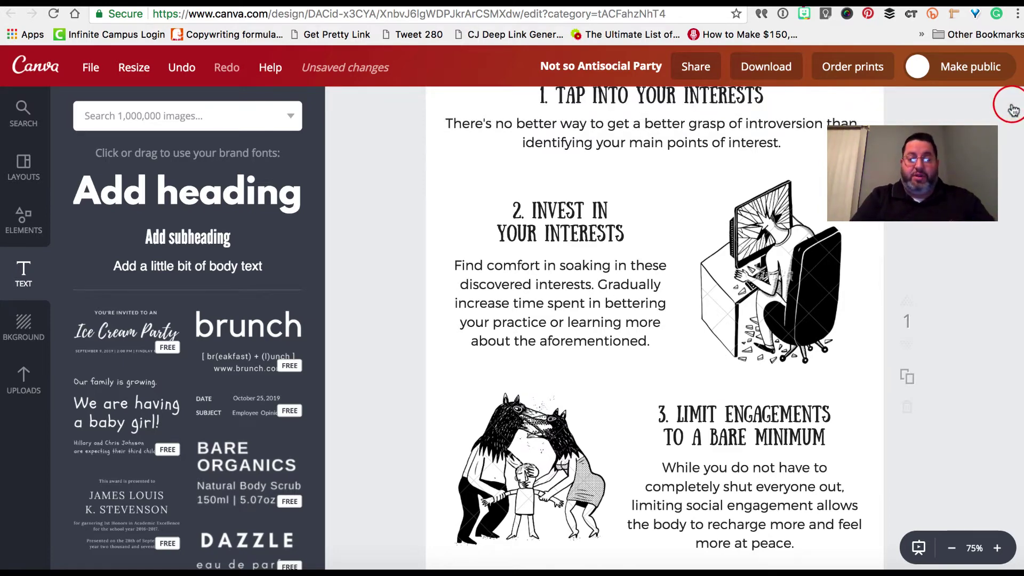
Set the font of the whole "NOT SO ANTISOCIAL PARTY" line at the top of the infographic to Architects Daughter.
{"action": "scroll", "coordinate": [846, 230], "scroll_direction": "up", "scroll_amount": 7}
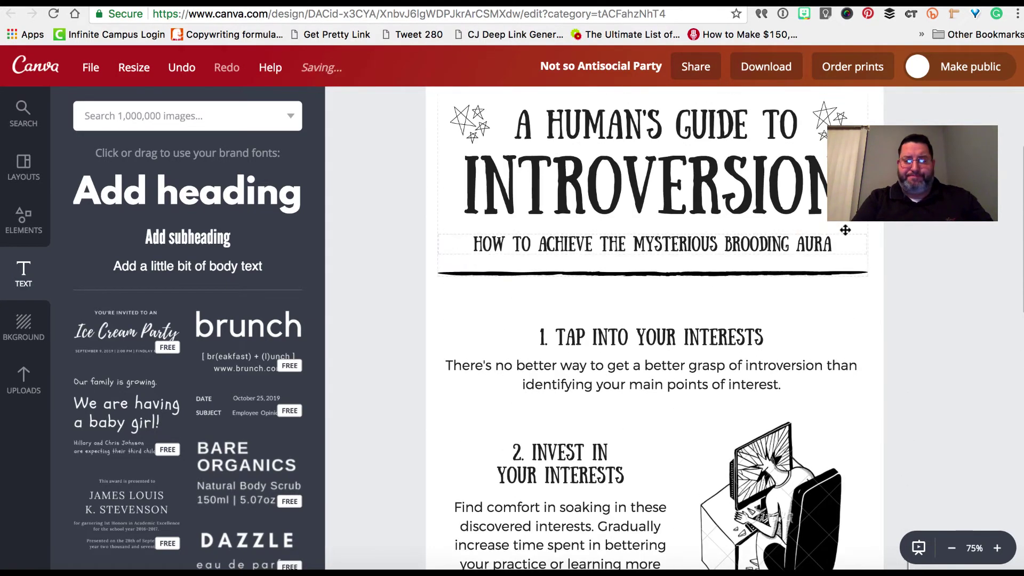
{"action": "scroll", "coordinate": [846, 230], "scroll_direction": "up", "scroll_amount": 2}
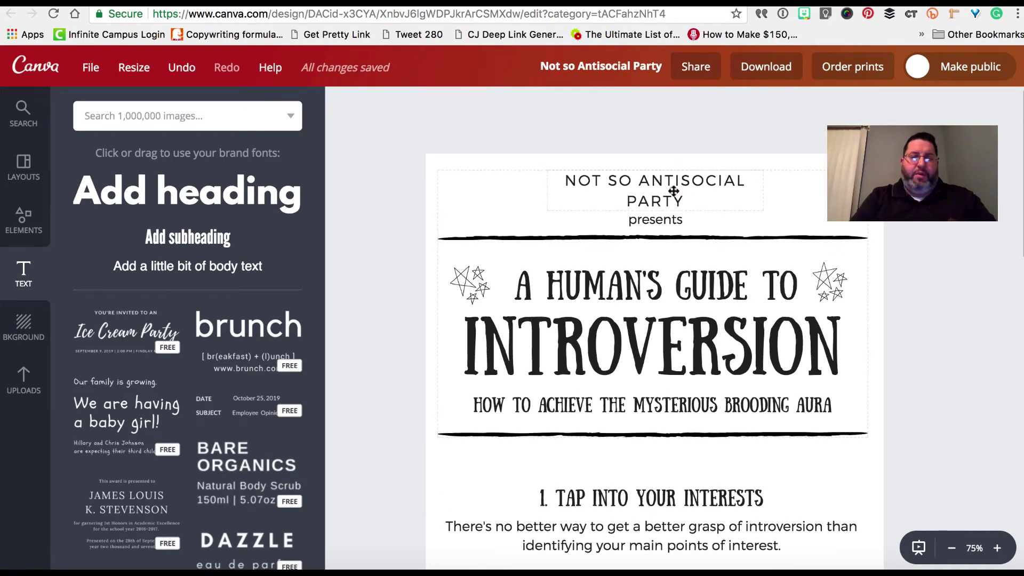
{"action": "left_click", "coordinate": [673, 190]}
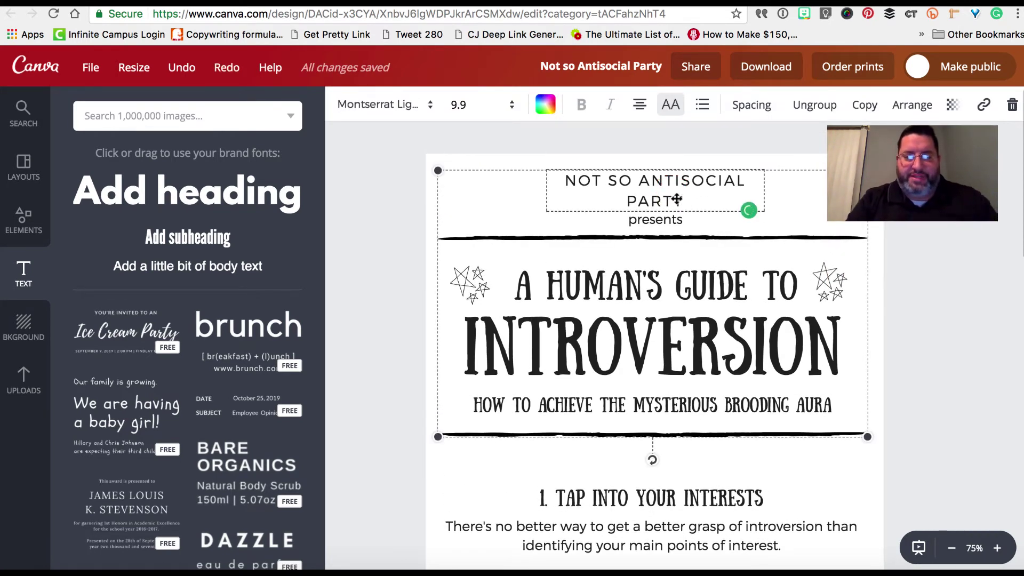
{"action": "left_click", "coordinate": [664, 200]}
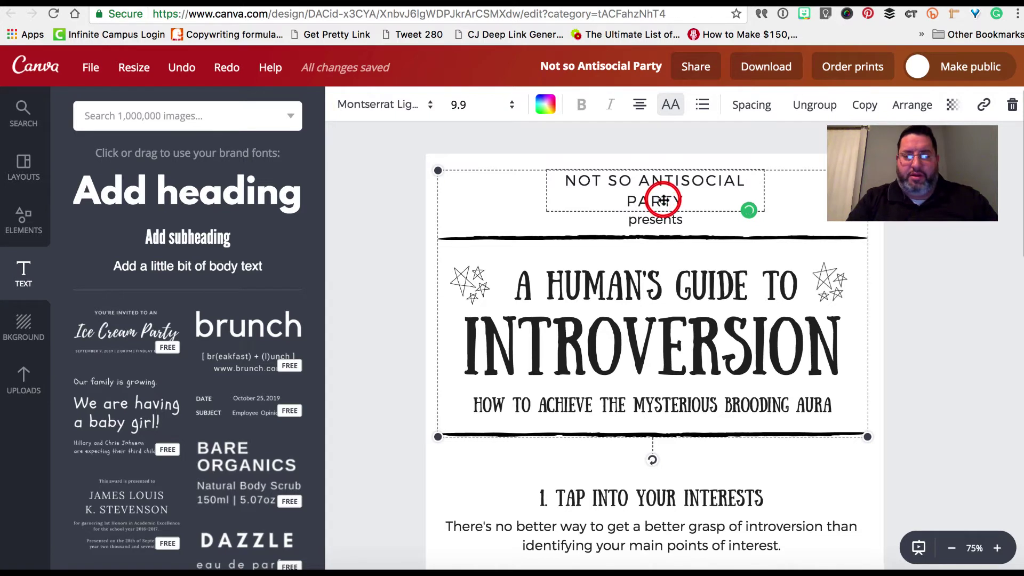
{"action": "left_click_drag", "start_coordinate": [685, 202], "coordinate": [569, 179]}
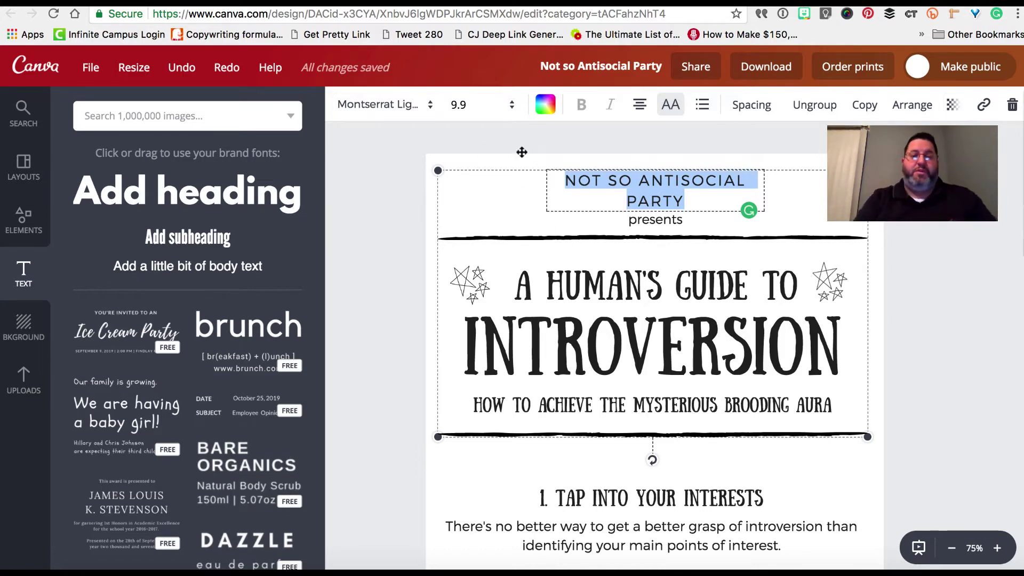
{"action": "left_click", "coordinate": [420, 104]}
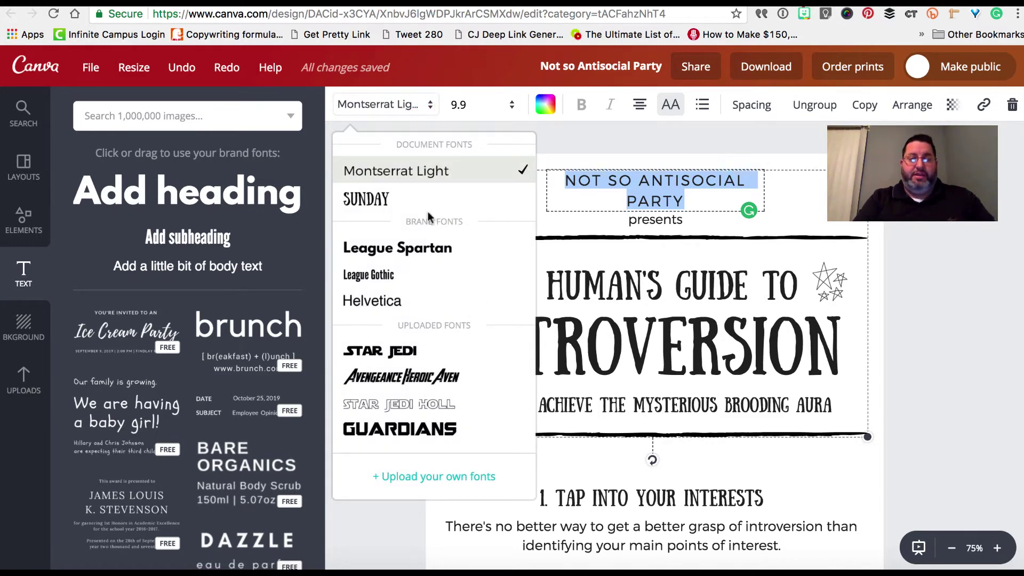
{"action": "scroll", "coordinate": [427, 212], "scroll_direction": "down", "scroll_amount": 4}
{"action": "scroll", "coordinate": [428, 216], "scroll_direction": "down", "scroll_amount": 3}
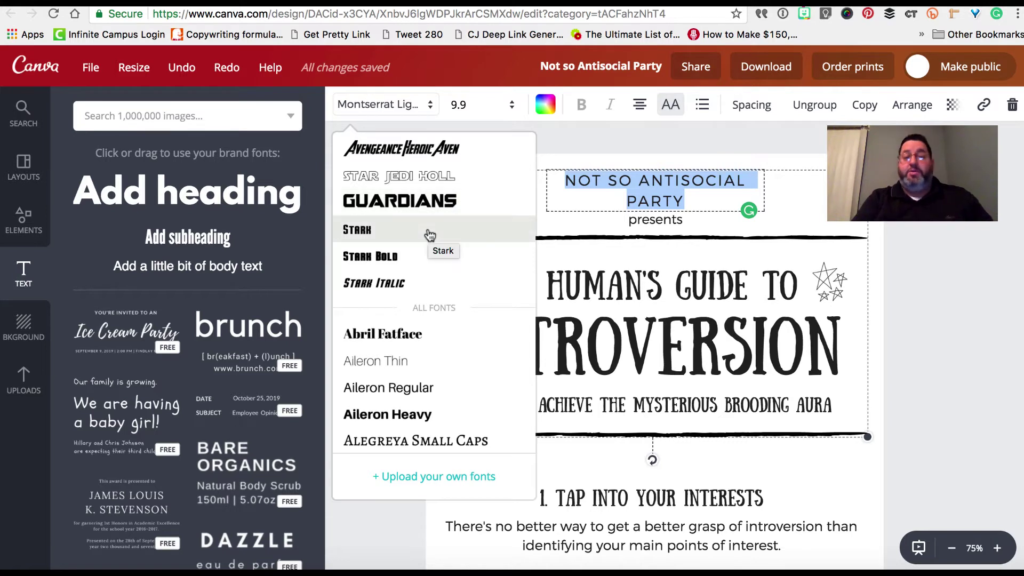
{"action": "scroll", "coordinate": [430, 235], "scroll_direction": "down", "scroll_amount": 2}
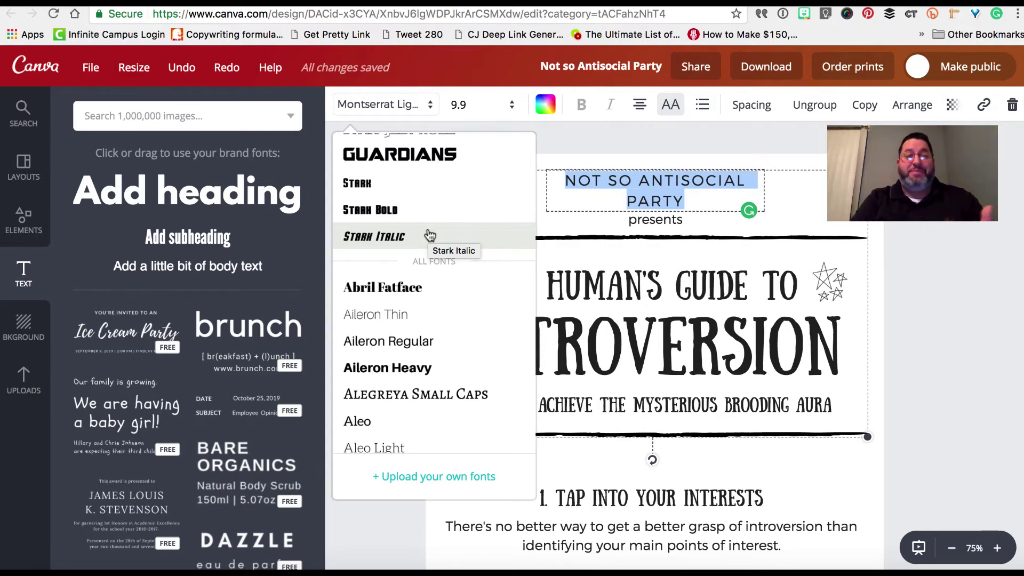
{"action": "scroll", "coordinate": [430, 235], "scroll_direction": "down", "scroll_amount": 4}
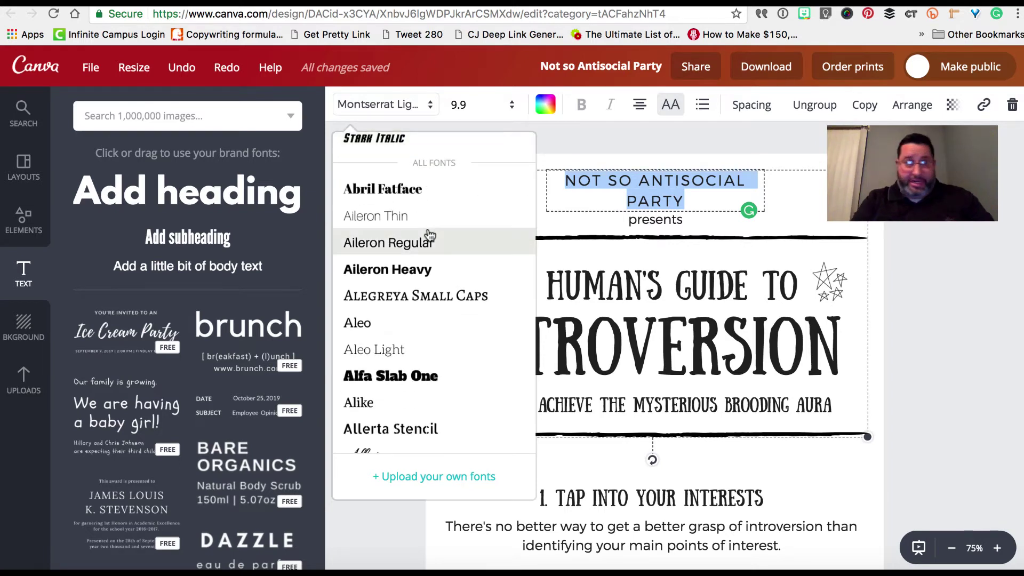
{"action": "scroll", "coordinate": [430, 235], "scroll_direction": "down", "scroll_amount": 4}
{"action": "scroll", "coordinate": [430, 235], "scroll_direction": "down", "scroll_amount": 7}
{"action": "scroll", "coordinate": [430, 236], "scroll_direction": "down", "scroll_amount": 2}
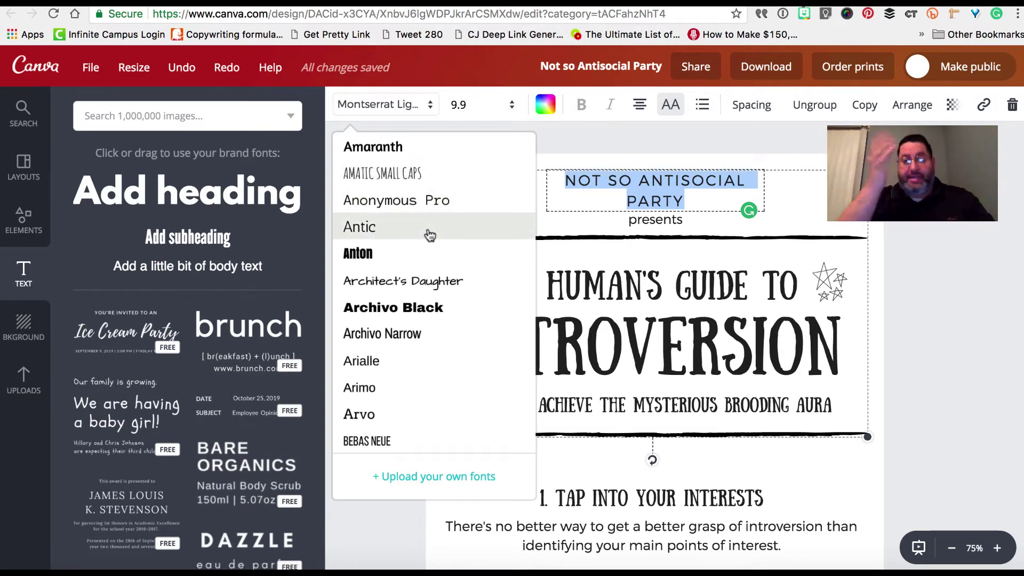
{"action": "scroll", "coordinate": [430, 235], "scroll_direction": "down", "scroll_amount": 2}
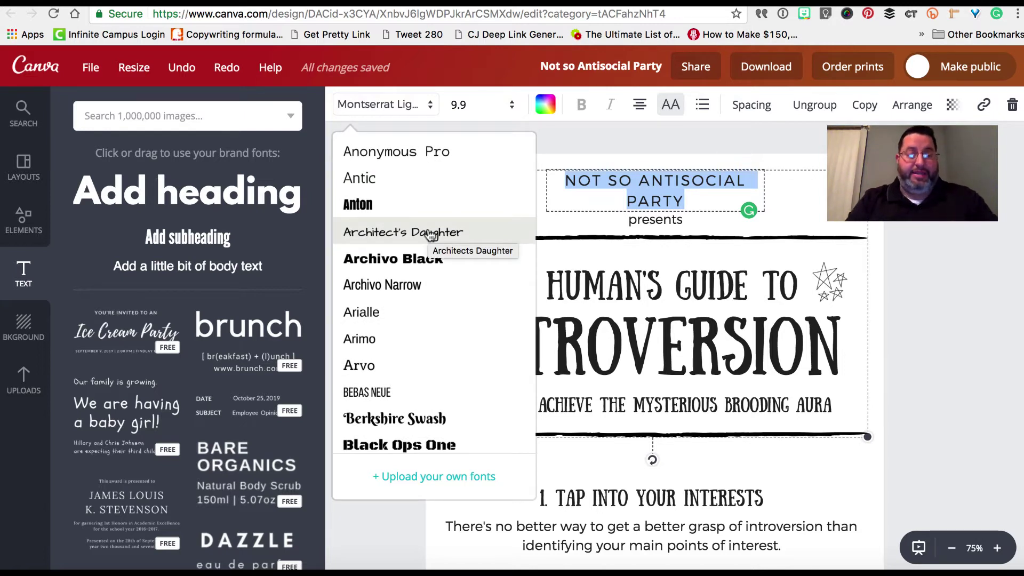
{"action": "left_click", "coordinate": [386, 237]}
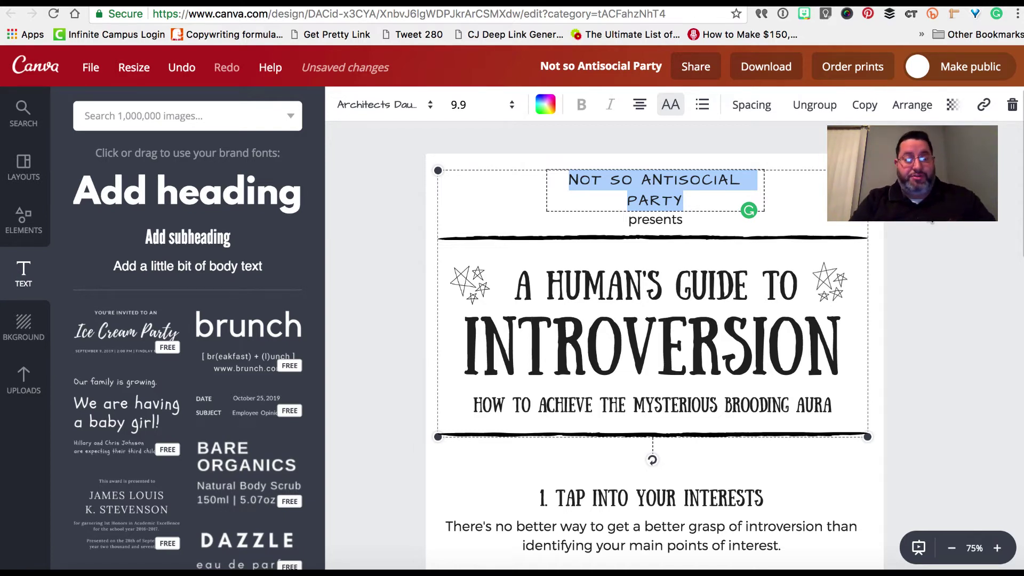
View the design's sharing options for inviting people, and close them without sharing.
{"action": "left_click", "coordinate": [931, 221]}
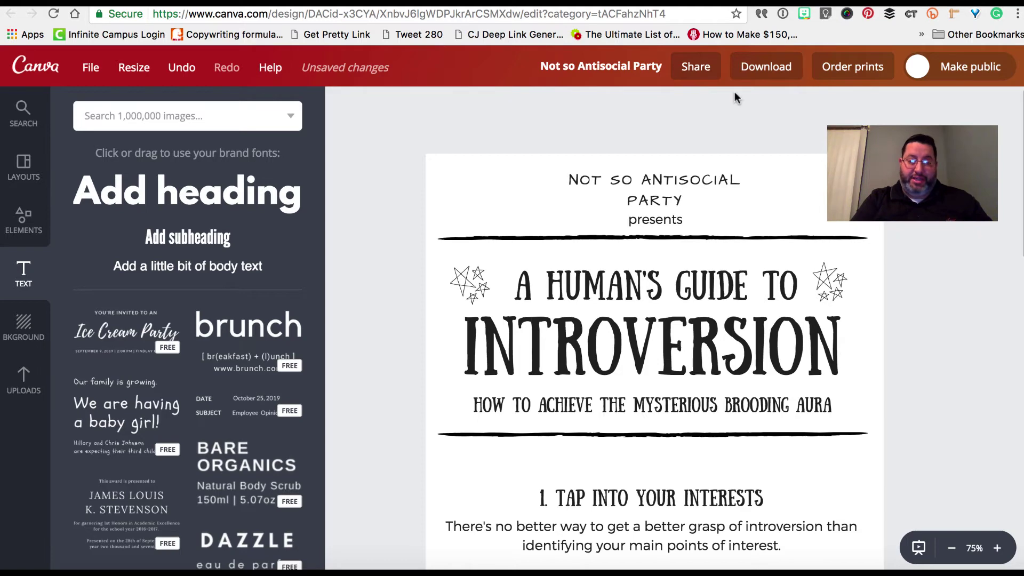
{"action": "left_click", "coordinate": [702, 70]}
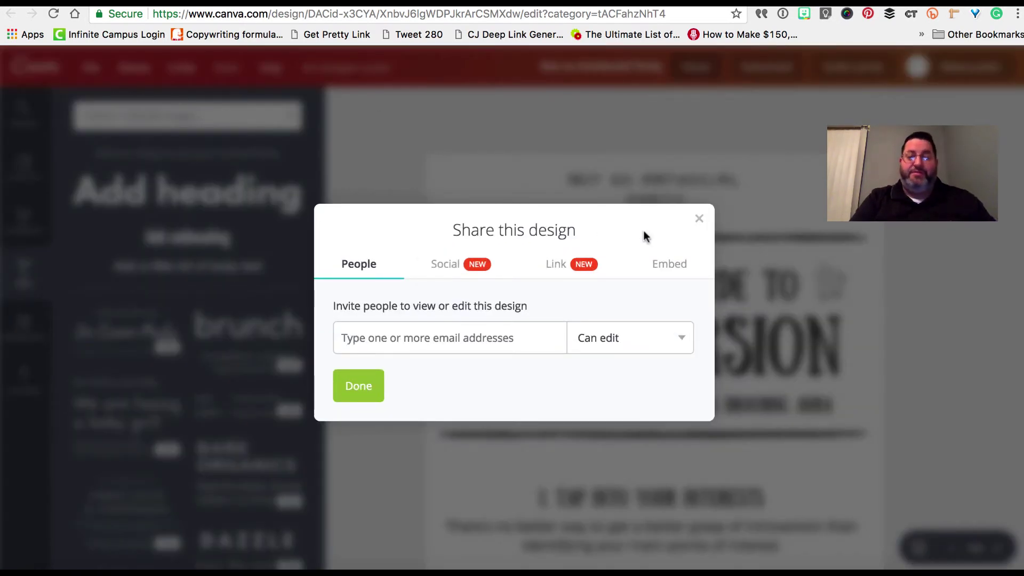
{"action": "left_click", "coordinate": [699, 219]}
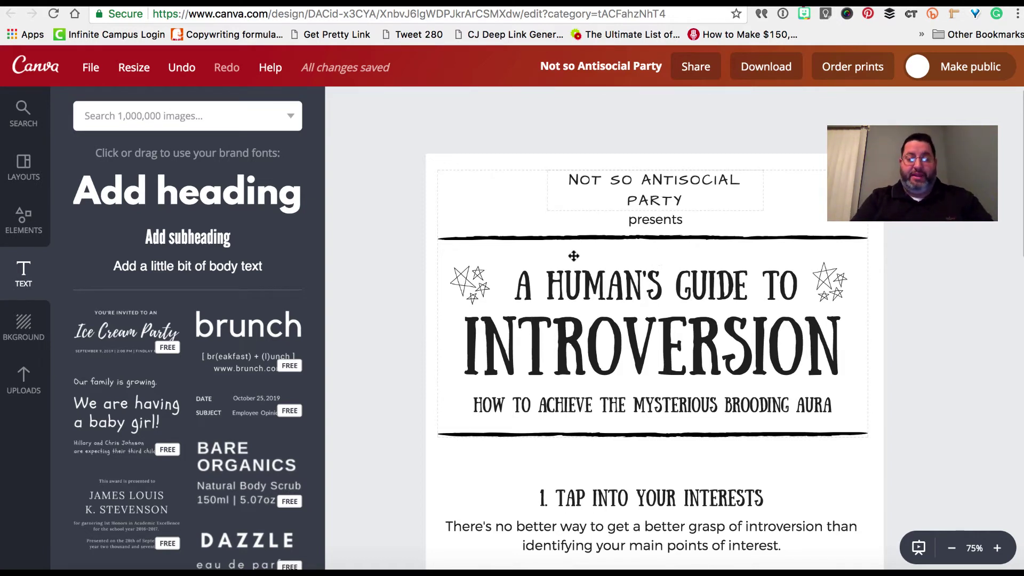
{"action": "left_click", "coordinate": [580, 294]}
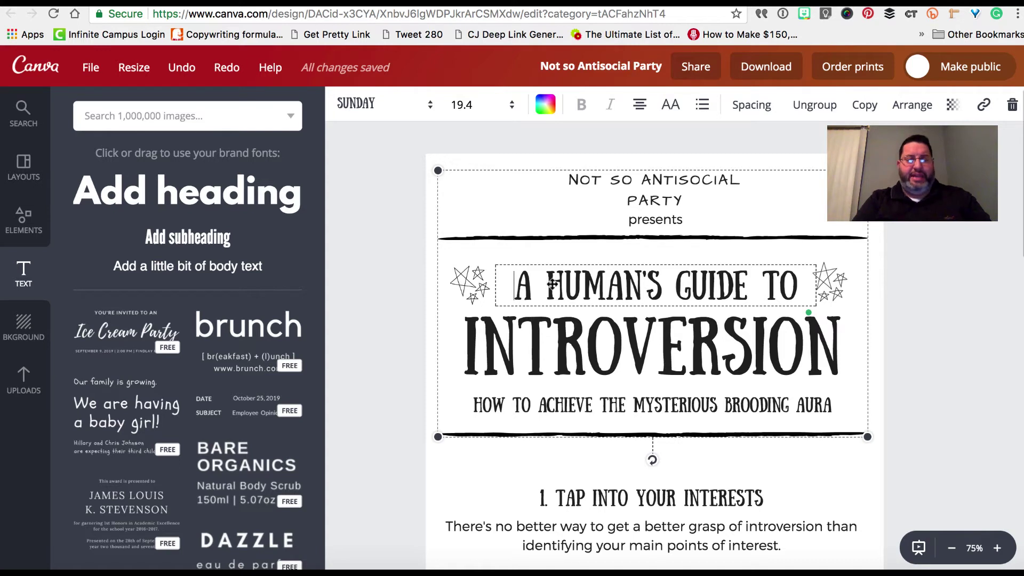
{"action": "double_click", "coordinate": [583, 290]}
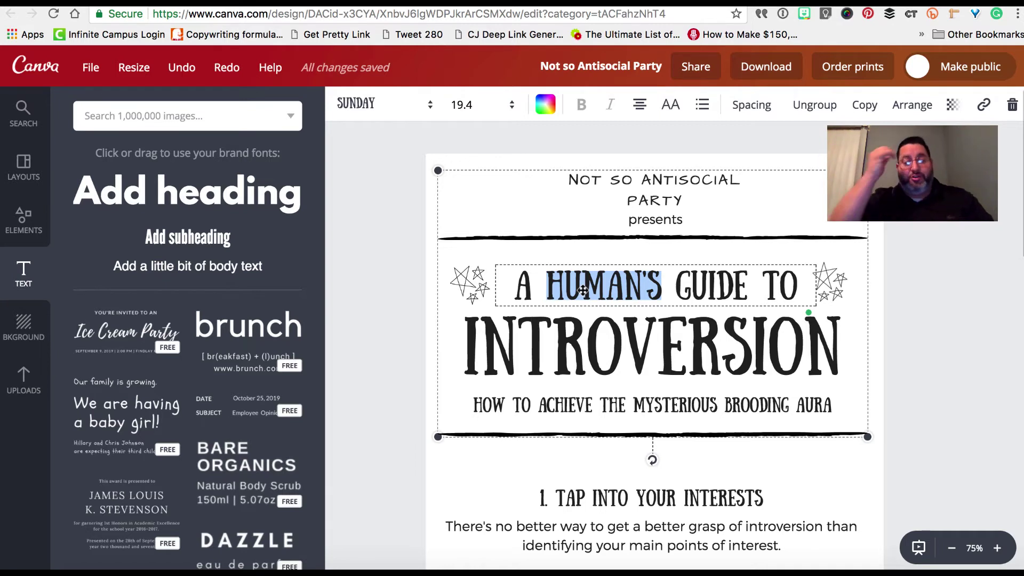
{"action": "left_click", "coordinate": [392, 233]}
Set the font size of the "1. TAP INTO YOUR INTERESTS" heading to 14.
{"action": "scroll", "coordinate": [393, 235], "scroll_direction": "down", "scroll_amount": 5}
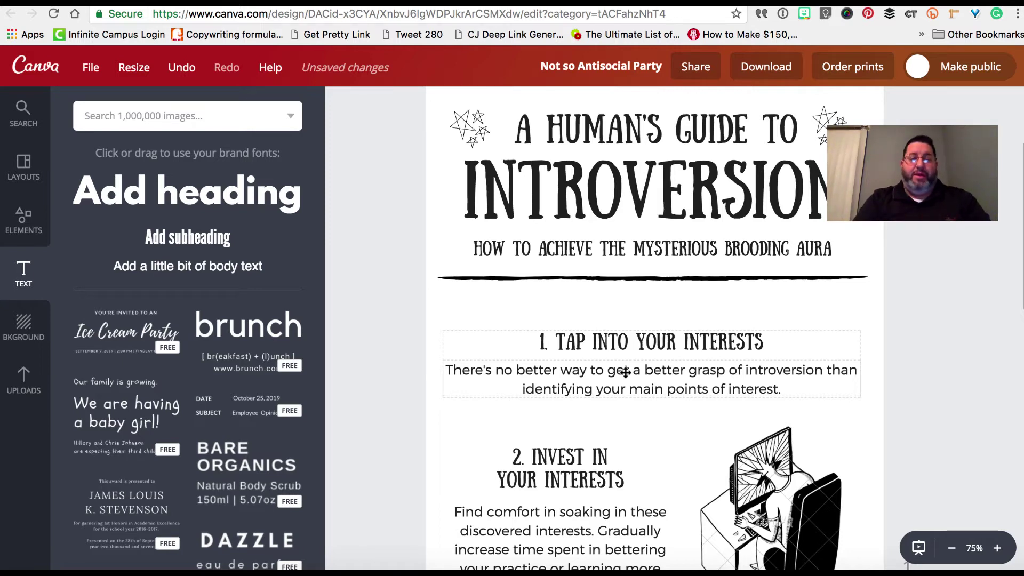
{"action": "left_click", "coordinate": [625, 344]}
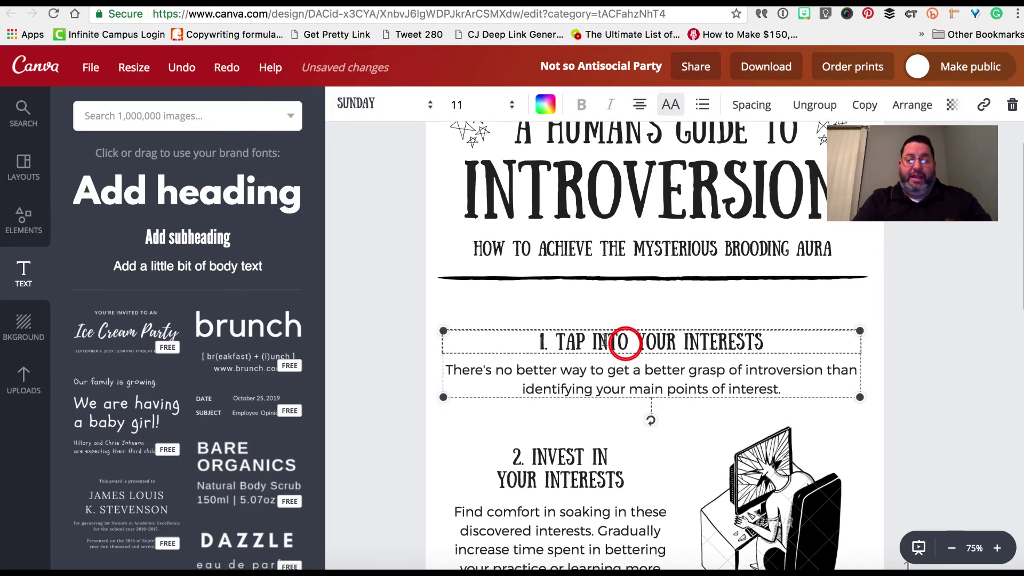
{"action": "double_click", "coordinate": [602, 341]}
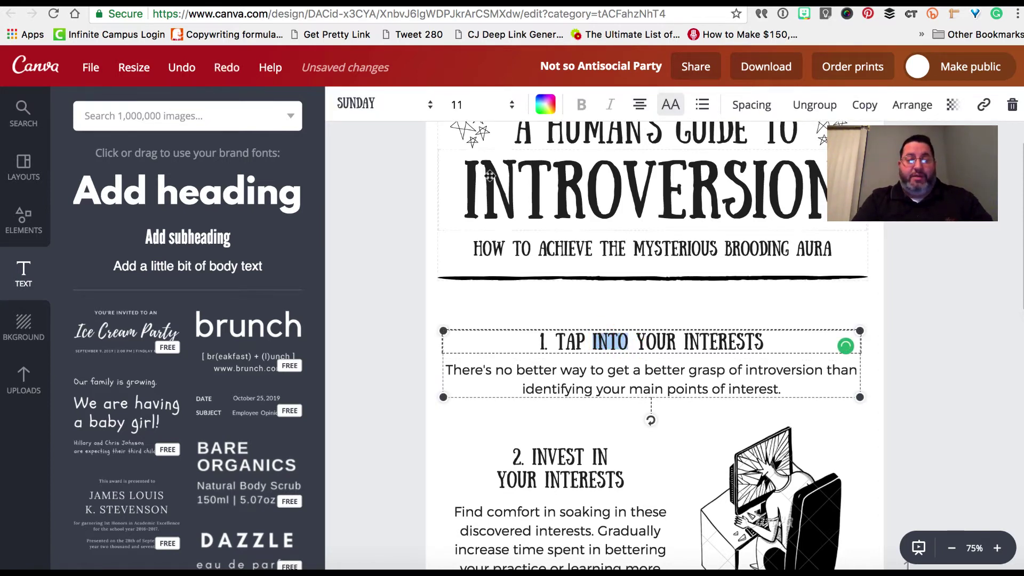
{"action": "left_click", "coordinate": [506, 109]}
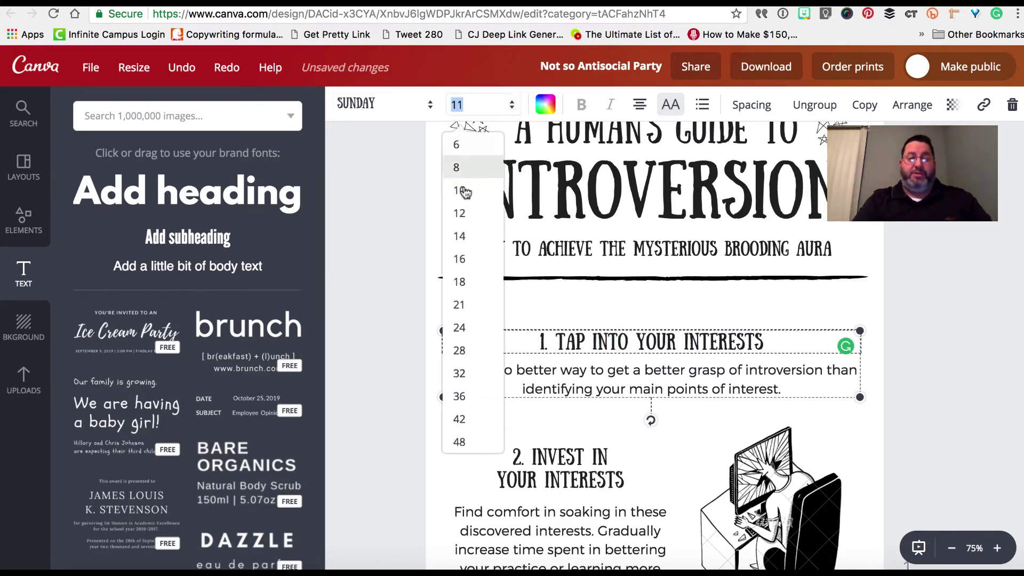
{"action": "left_click", "coordinate": [471, 236]}
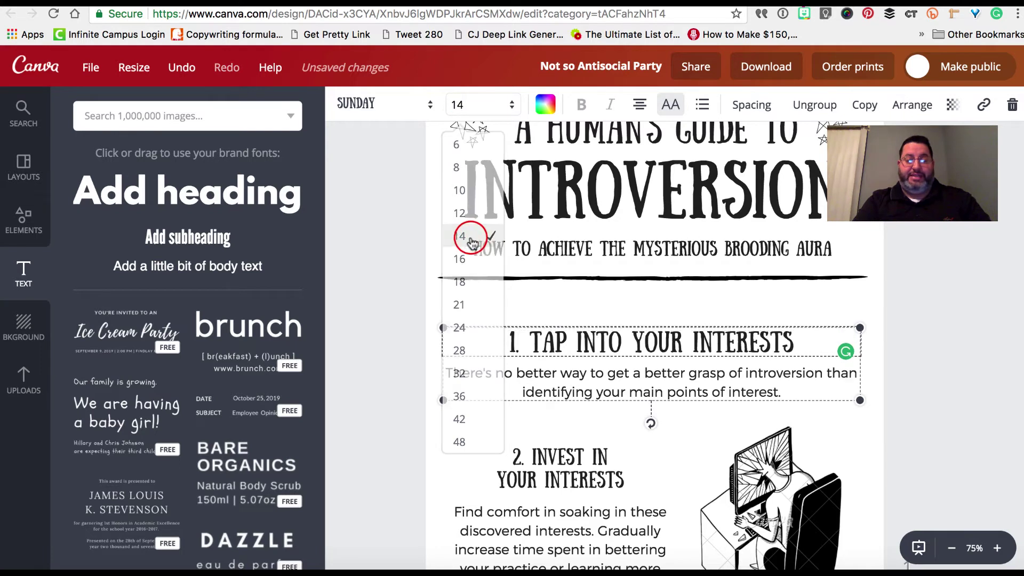
Return the "1. TAP INTO YOUR INTERESTS" heading to font size 11.
{"action": "left_click", "coordinate": [475, 105]}
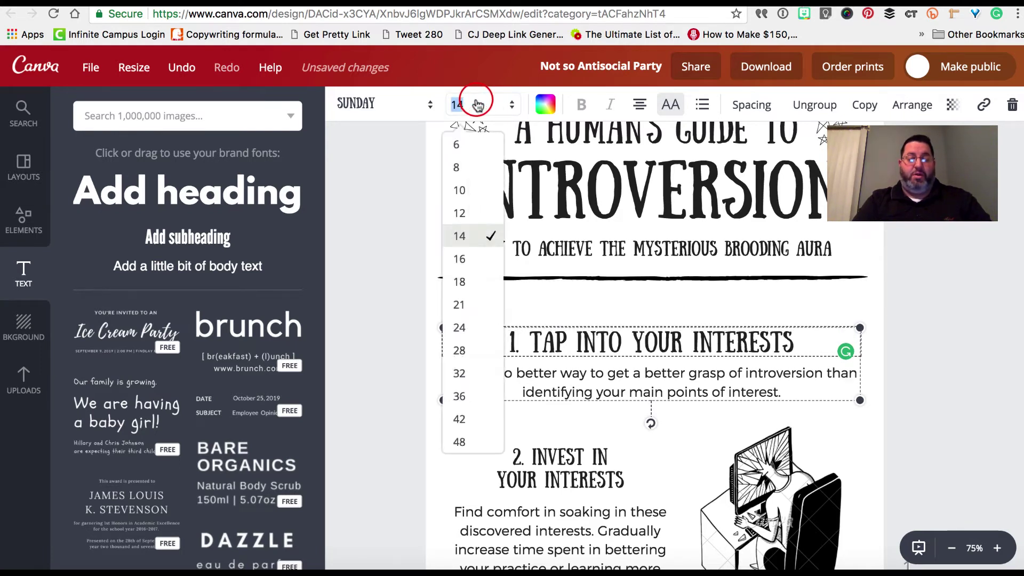
{"action": "type", "text": "11"}
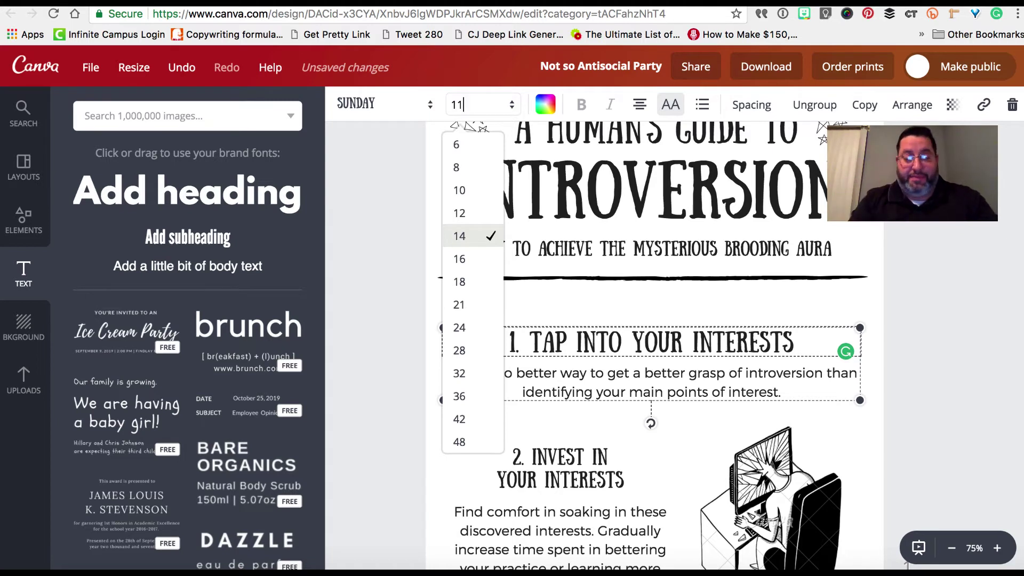
{"action": "key", "text": "Return"}
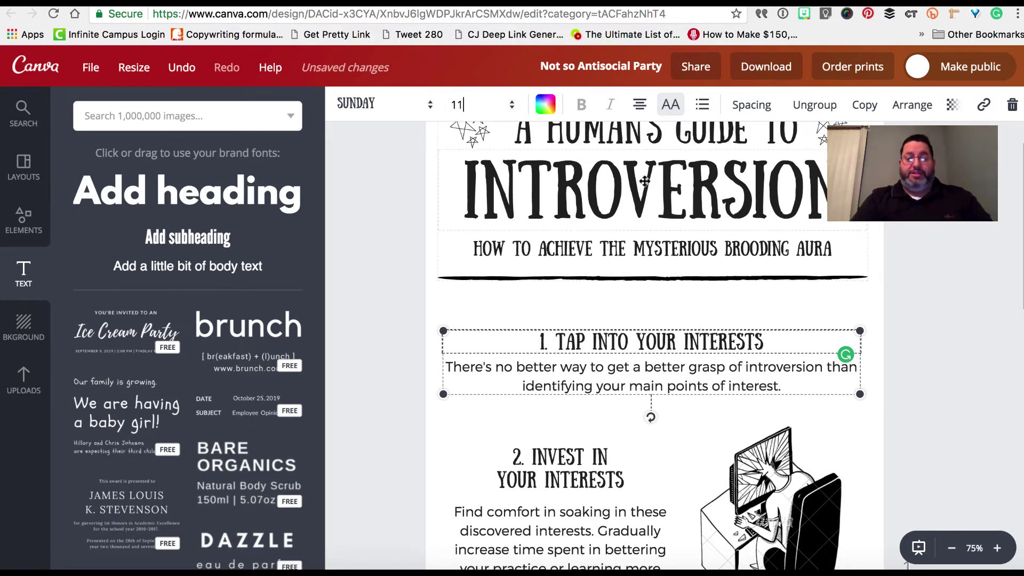
Recolor the "INTROVERSION" title word with the dark red from the Primary palette.
{"action": "left_click", "coordinate": [645, 200]}
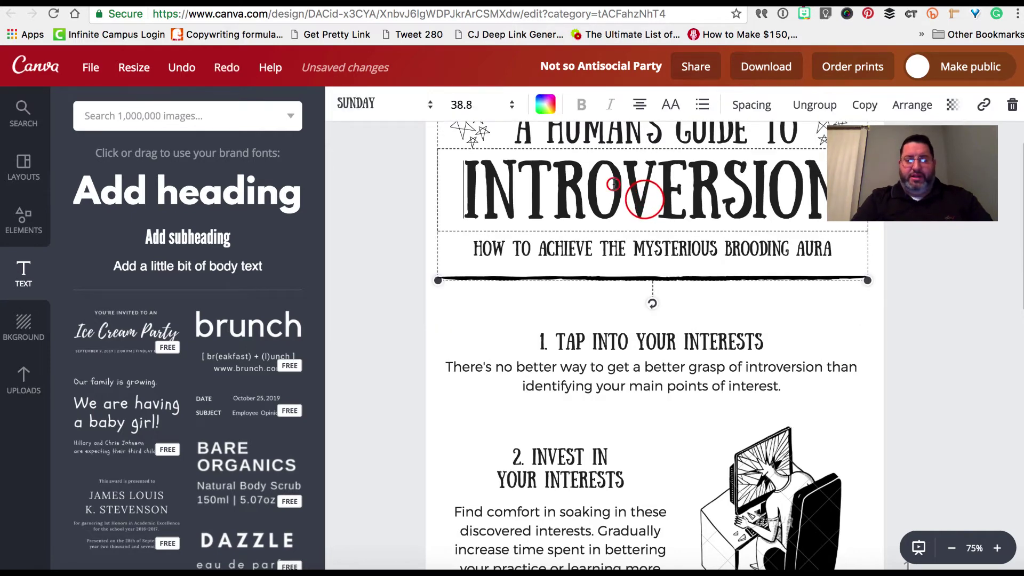
{"action": "double_click", "coordinate": [613, 184]}
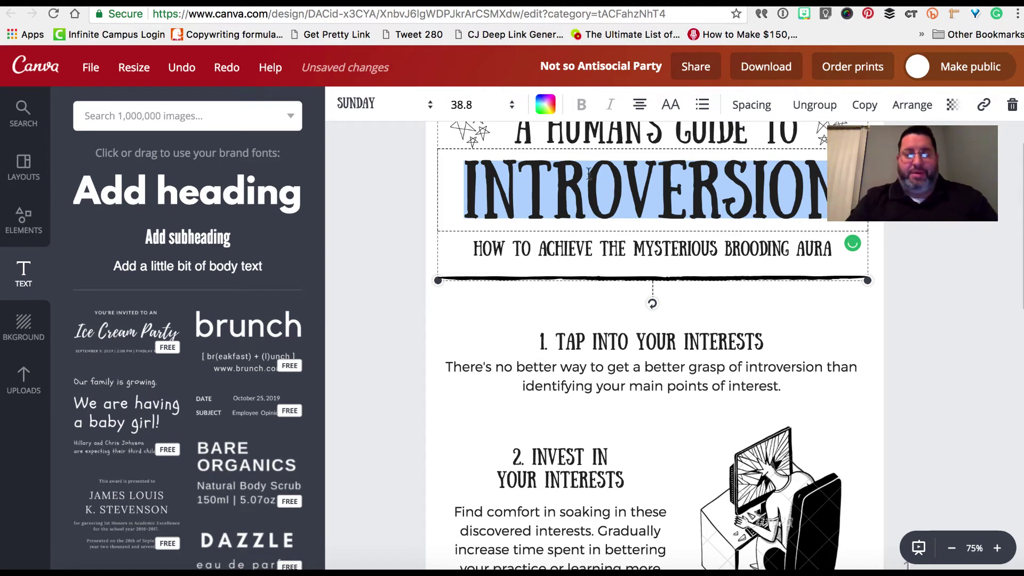
{"action": "left_click", "coordinate": [549, 112]}
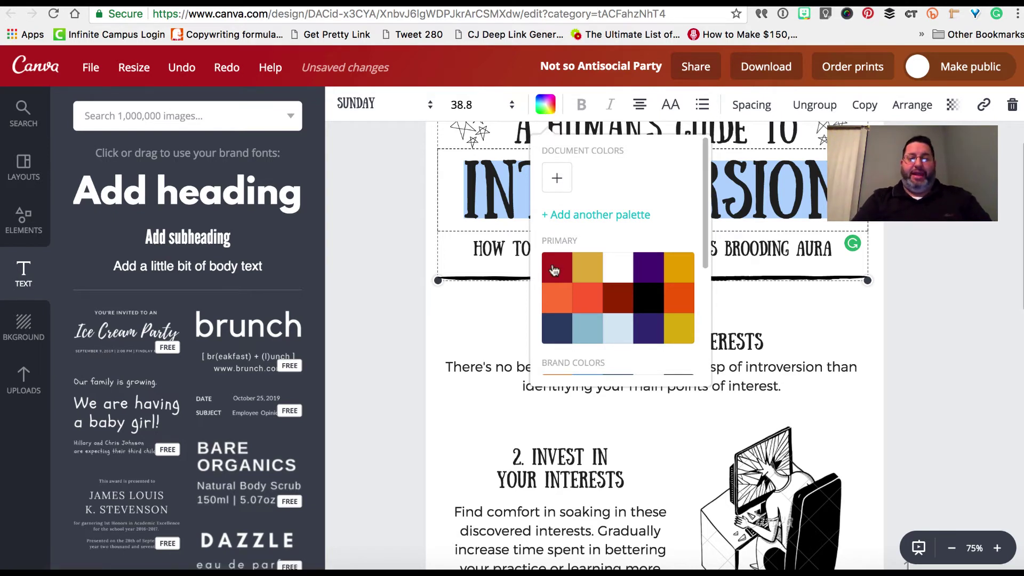
{"action": "scroll", "coordinate": [566, 269], "scroll_direction": "down", "scroll_amount": 5}
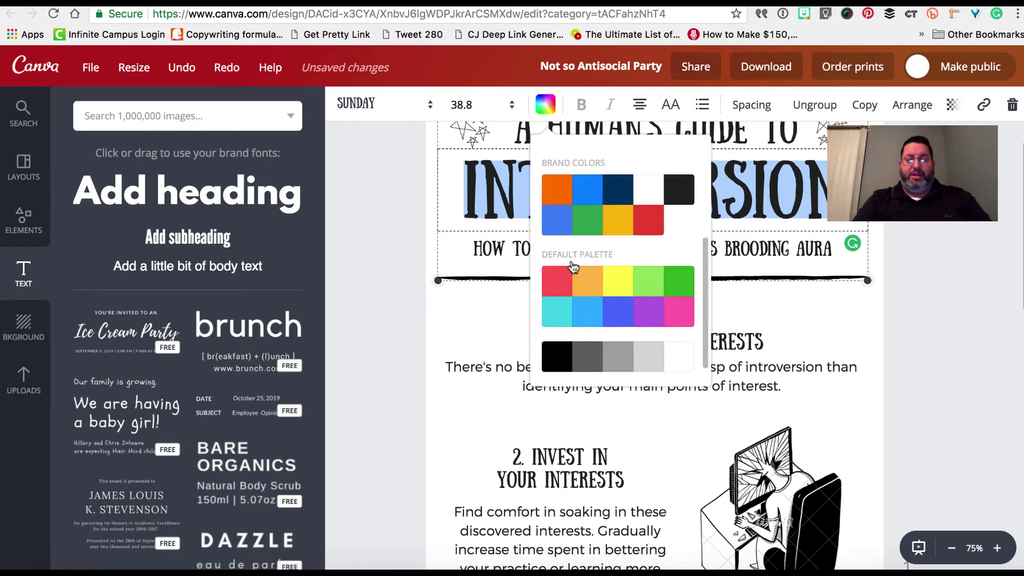
{"action": "scroll", "coordinate": [573, 266], "scroll_direction": "up", "scroll_amount": 5}
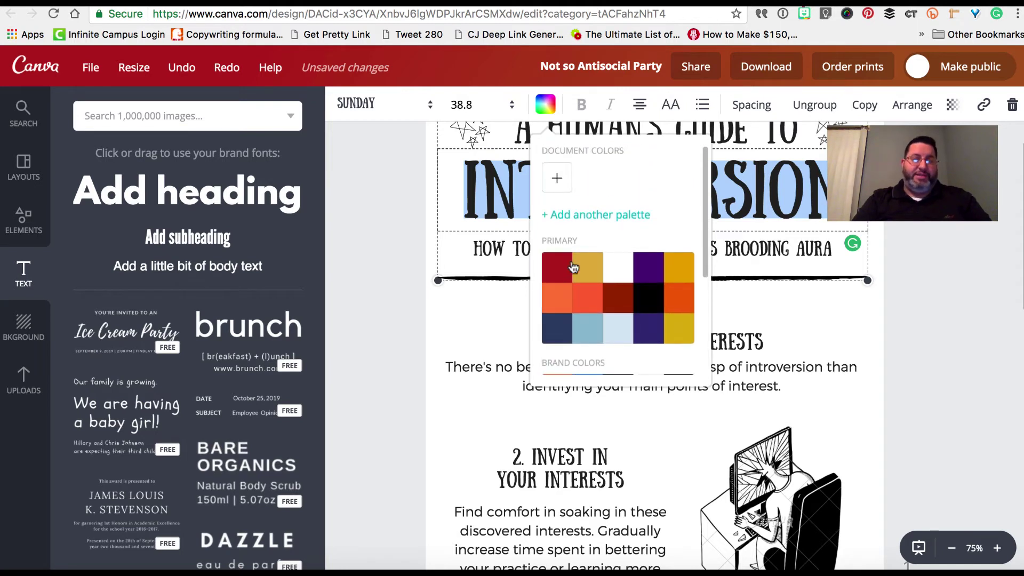
{"action": "left_click", "coordinate": [557, 177]}
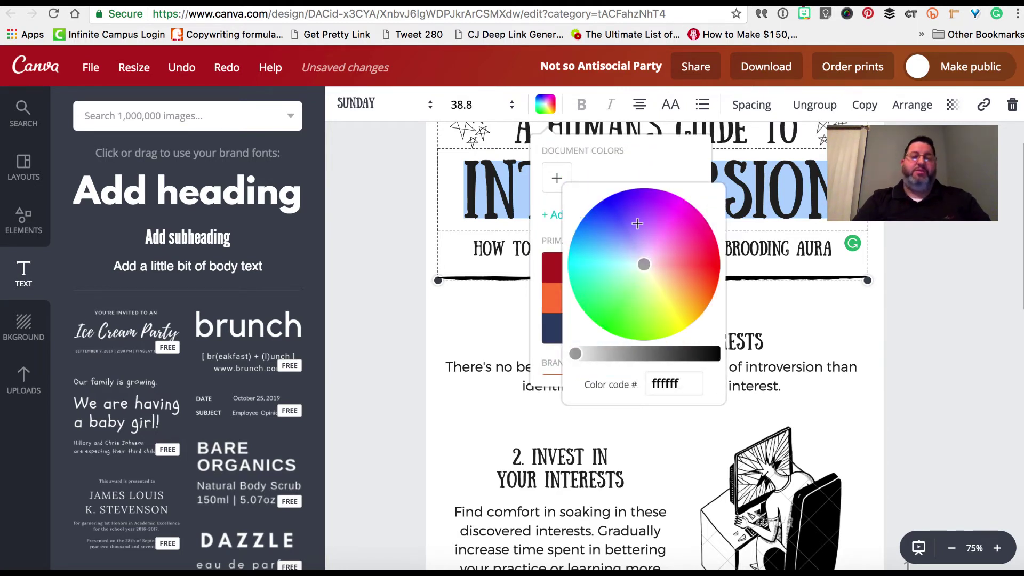
{"action": "left_click", "coordinate": [603, 165]}
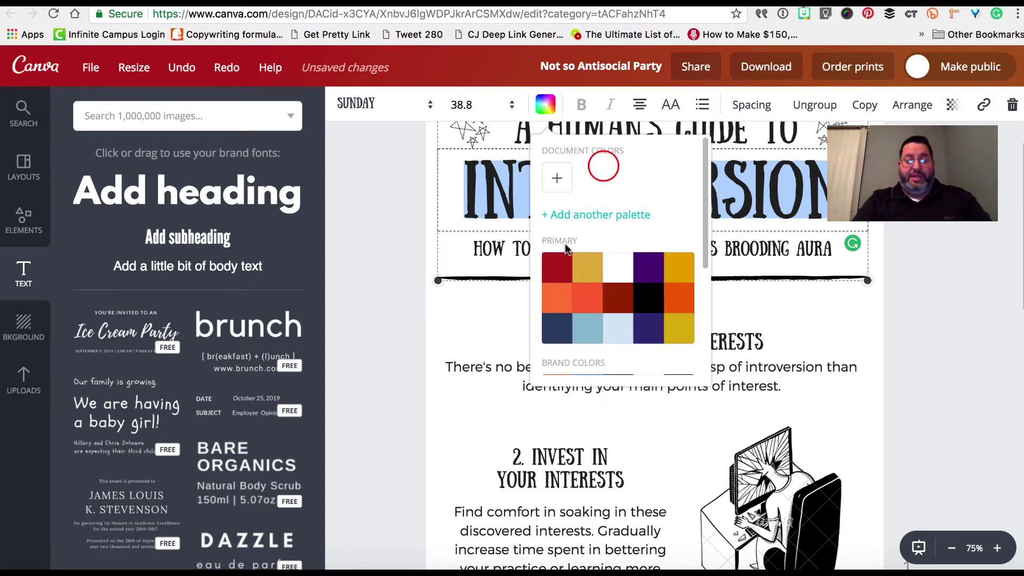
{"action": "left_click", "coordinate": [558, 265]}
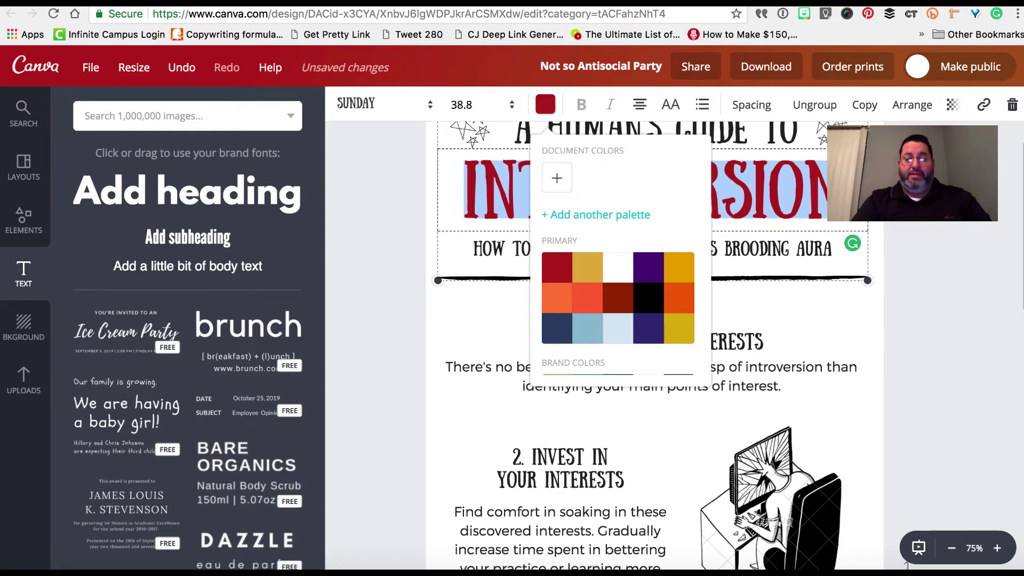
{"action": "key", "text": "Escape"}
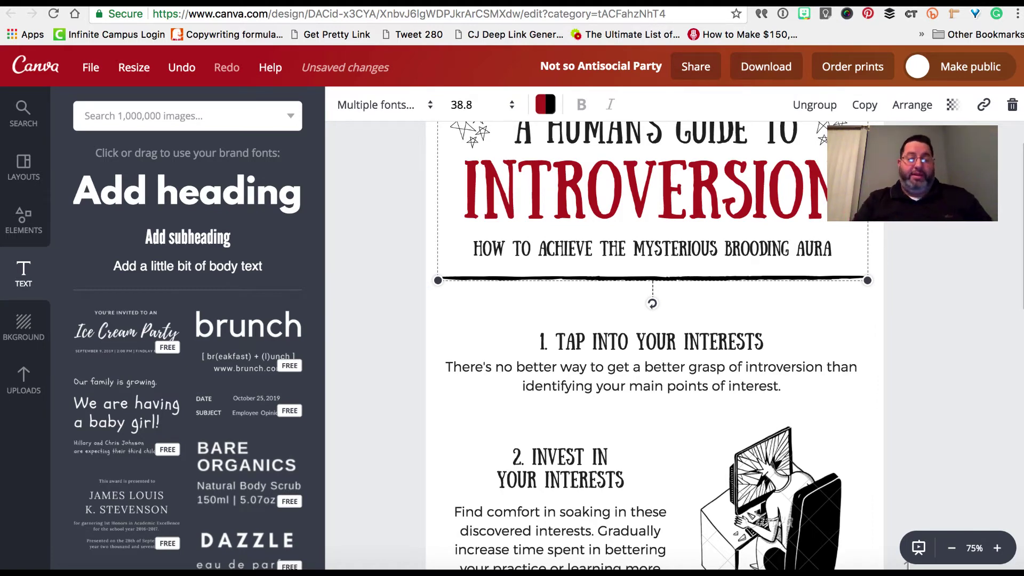
Review the infographic from its header down to the numbered sections, and select the illustration beside "INVEST IN YOUR INTERESTS".
{"action": "scroll", "coordinate": [766, 215], "scroll_direction": "up", "scroll_amount": 2}
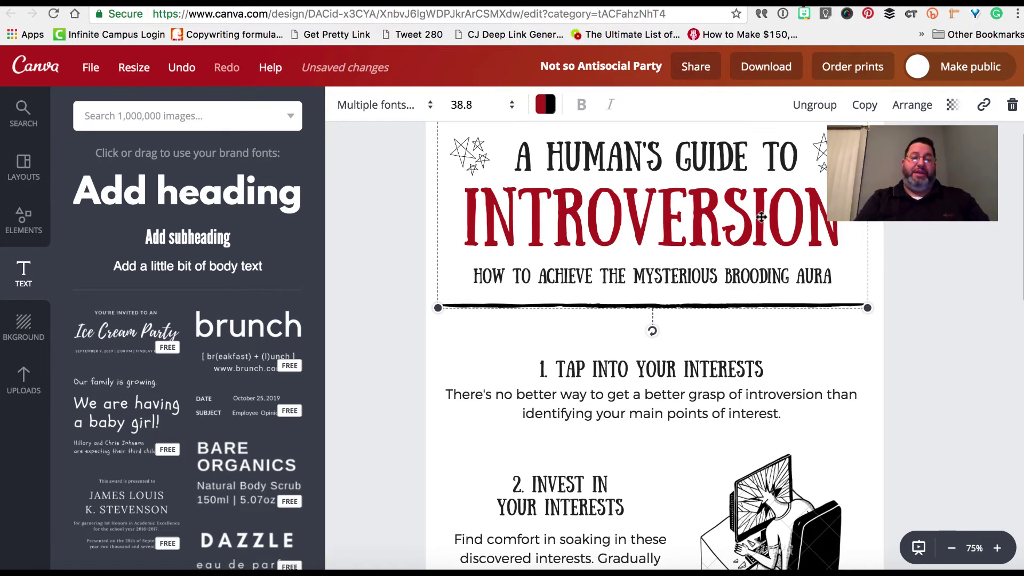
{"action": "scroll", "coordinate": [708, 244], "scroll_direction": "up", "scroll_amount": 4}
{"action": "scroll", "coordinate": [708, 245], "scroll_direction": "up", "scroll_amount": 1}
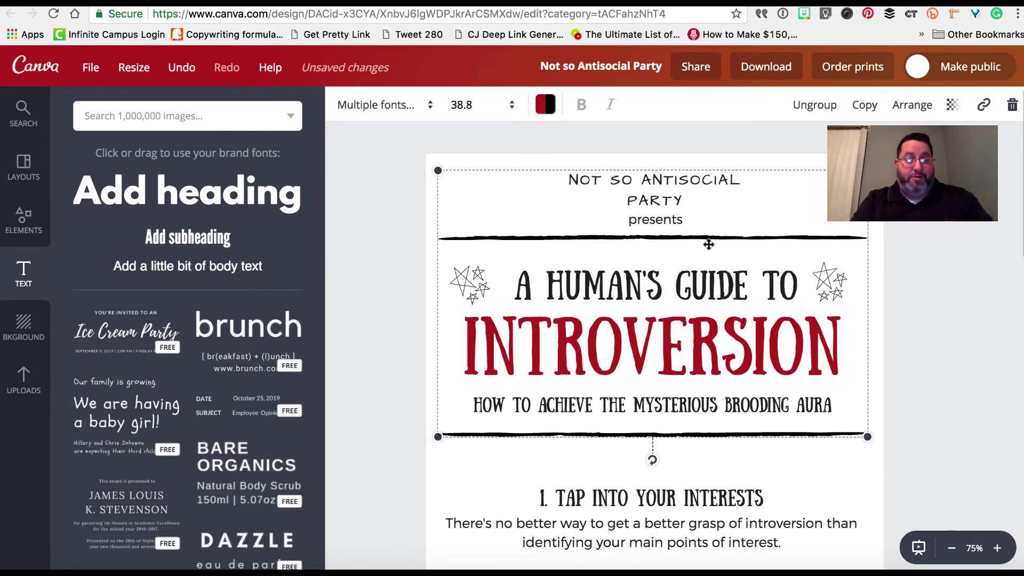
{"action": "scroll", "coordinate": [708, 244], "scroll_direction": "down", "scroll_amount": 2}
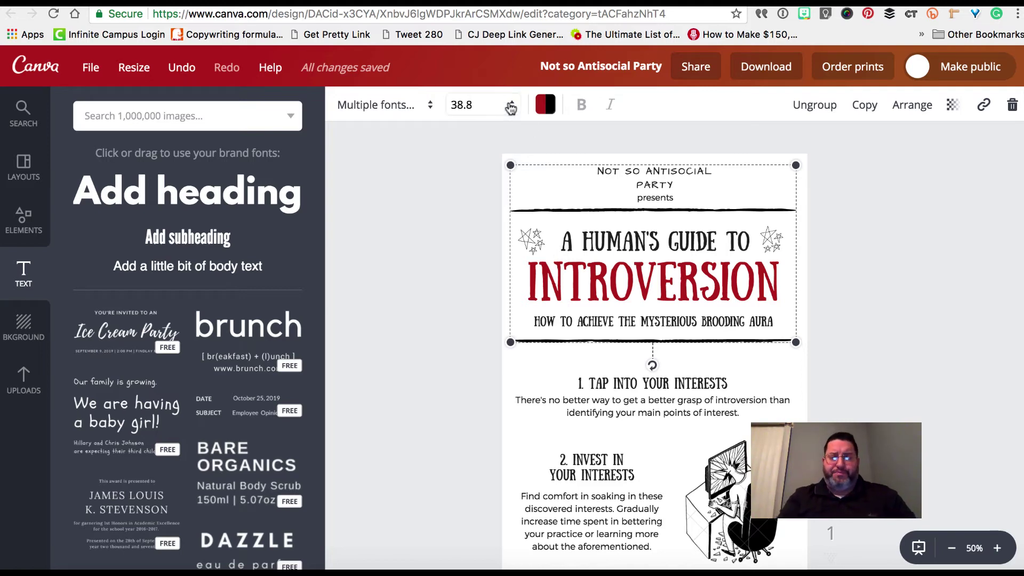
{"action": "scroll", "coordinate": [644, 331], "scroll_direction": "down", "scroll_amount": 5}
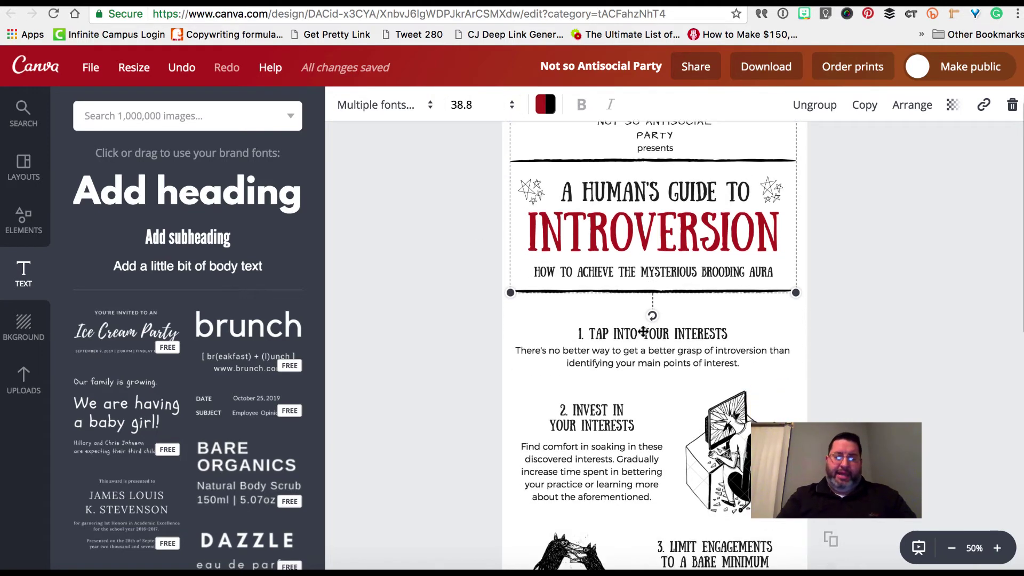
{"action": "left_click", "coordinate": [998, 548]}
{"action": "scroll", "coordinate": [840, 316], "scroll_direction": "up", "scroll_amount": 1}
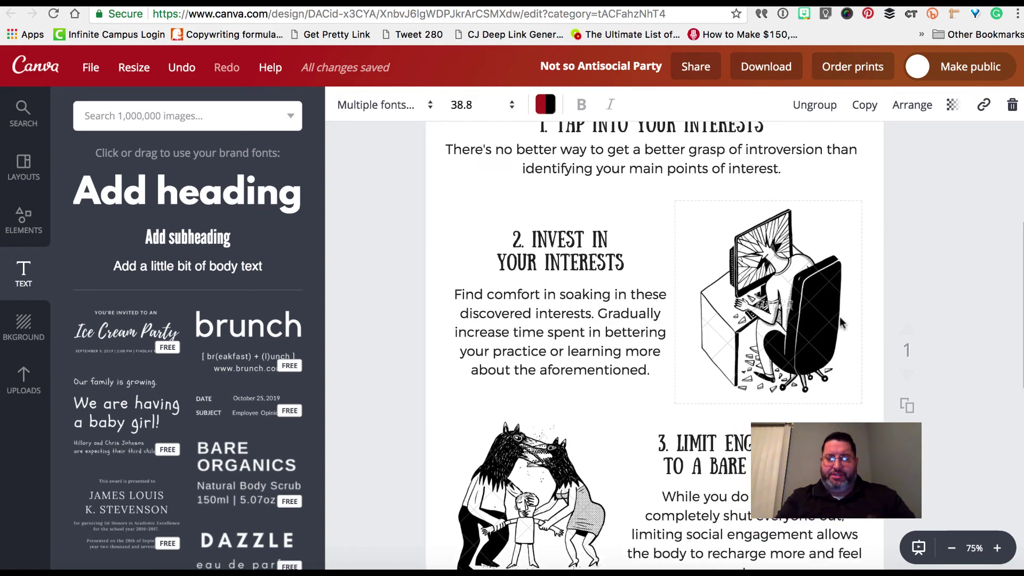
{"action": "left_click", "coordinate": [786, 288]}
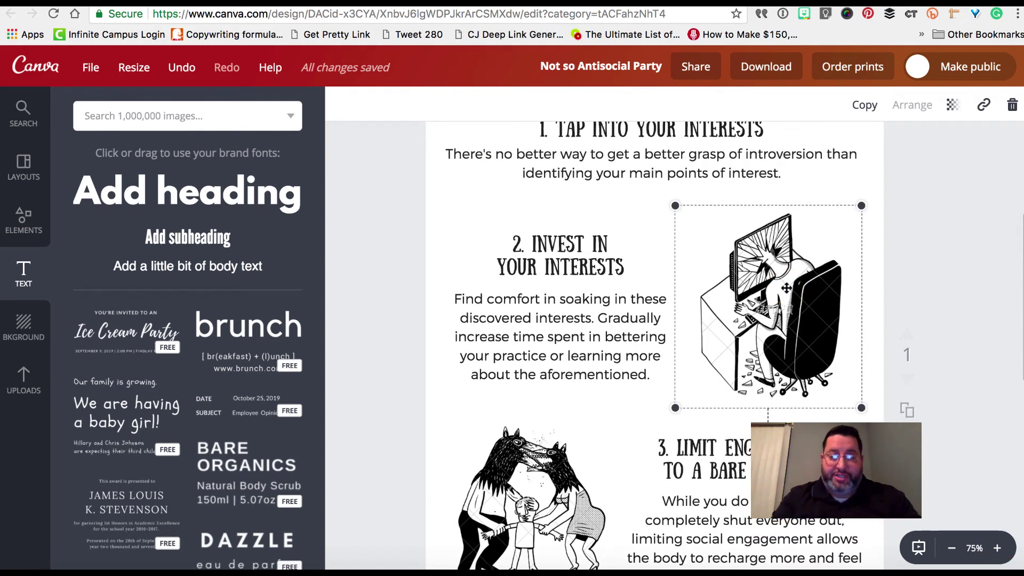
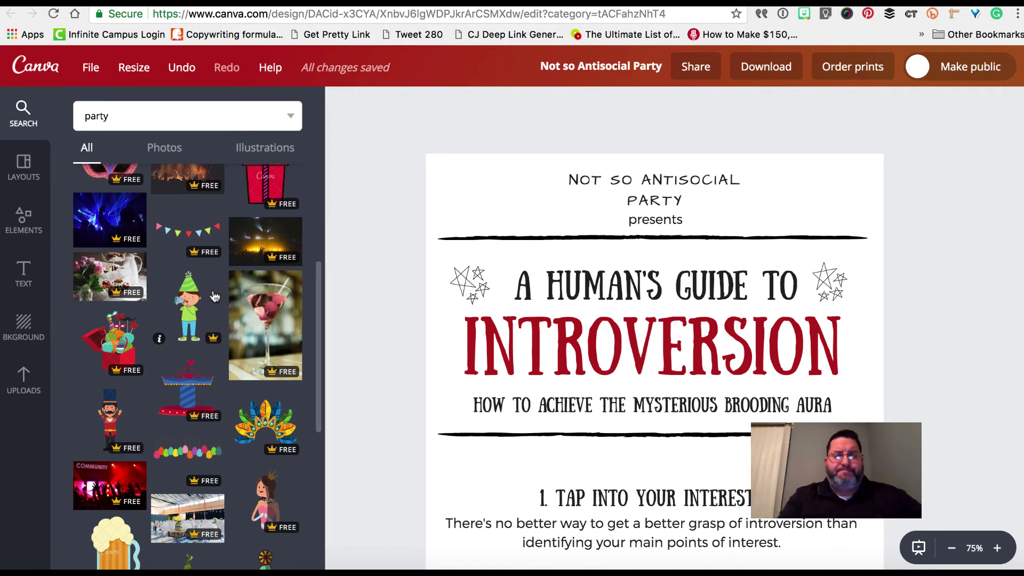
Add the monkey wearing a green striped party hat from the "party" image results to the infographic's header.
{"action": "scroll", "coordinate": [215, 296], "scroll_direction": "down", "scroll_amount": 3}
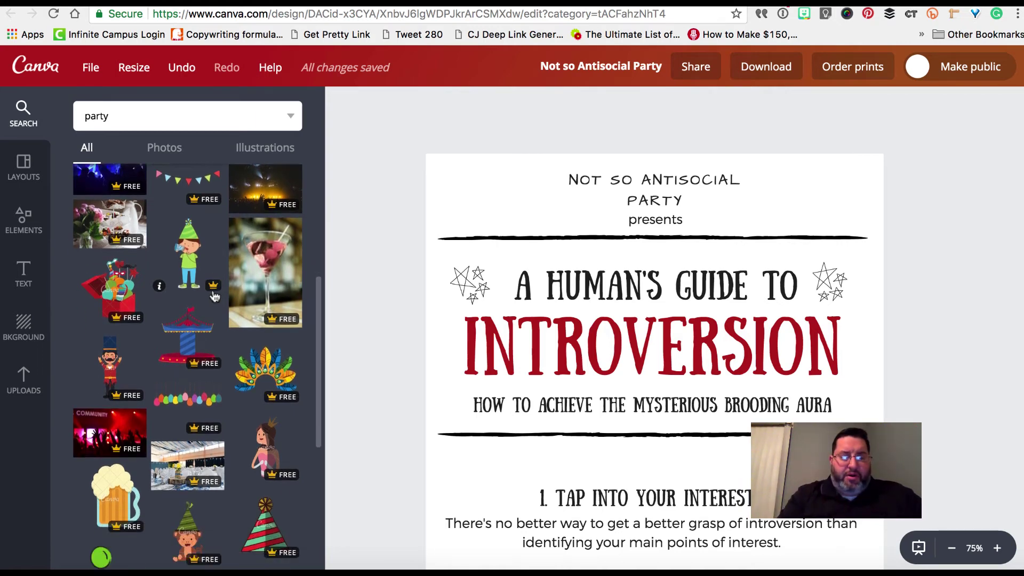
{"action": "scroll", "coordinate": [213, 299], "scroll_direction": "down", "scroll_amount": 2}
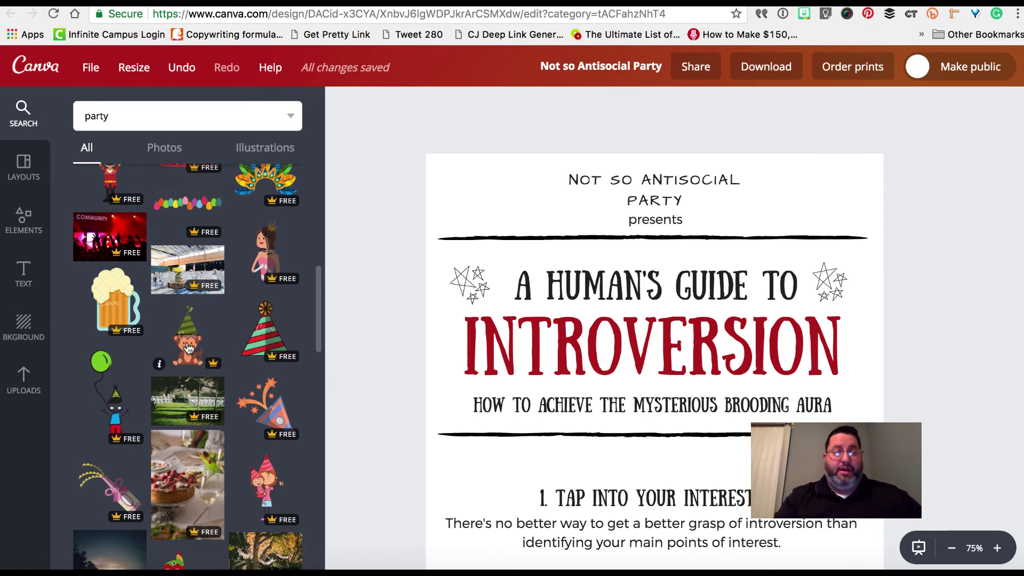
{"action": "left_click_drag", "start_coordinate": [187, 348], "coordinate": [537, 403]}
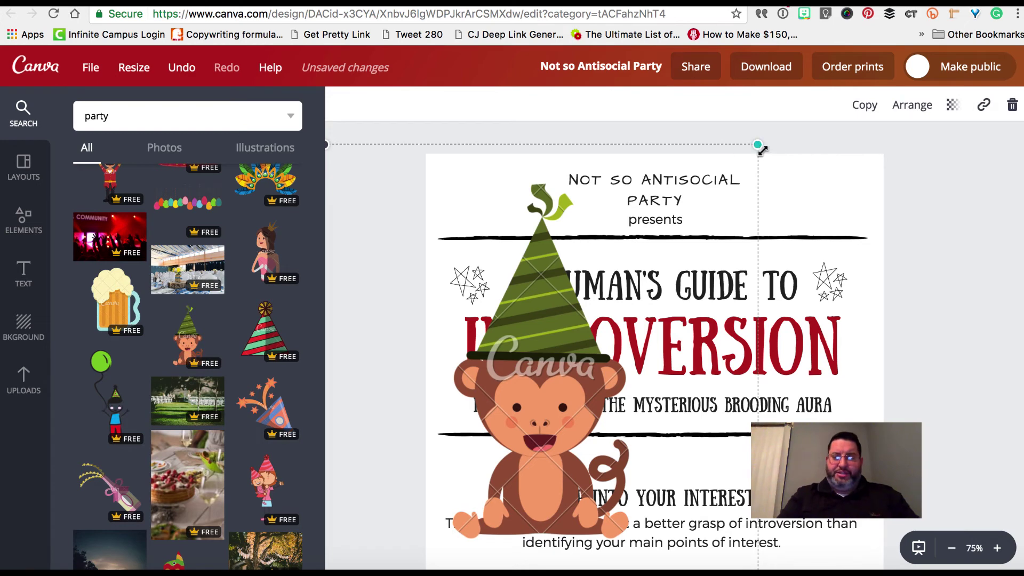
Scale the party monkey down to a small figure and place it at the start of the "A HUMAN'S GUIDE TO" line.
{"action": "left_click_drag", "start_coordinate": [758, 144], "coordinate": [647, 294]}
{"action": "left_click_drag", "start_coordinate": [476, 459], "coordinate": [519, 254]}
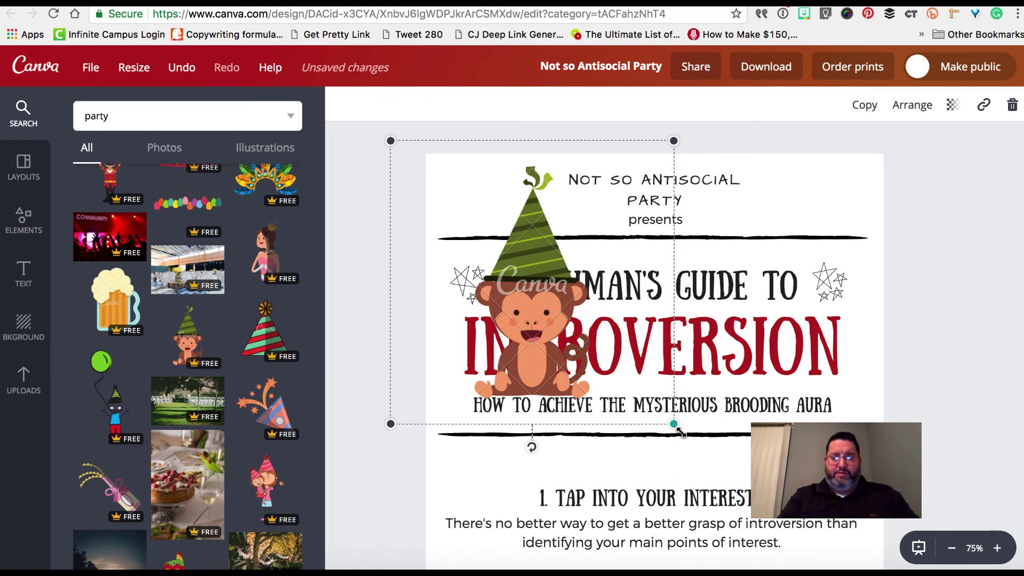
{"action": "left_click_drag", "start_coordinate": [673, 425], "coordinate": [554, 305]}
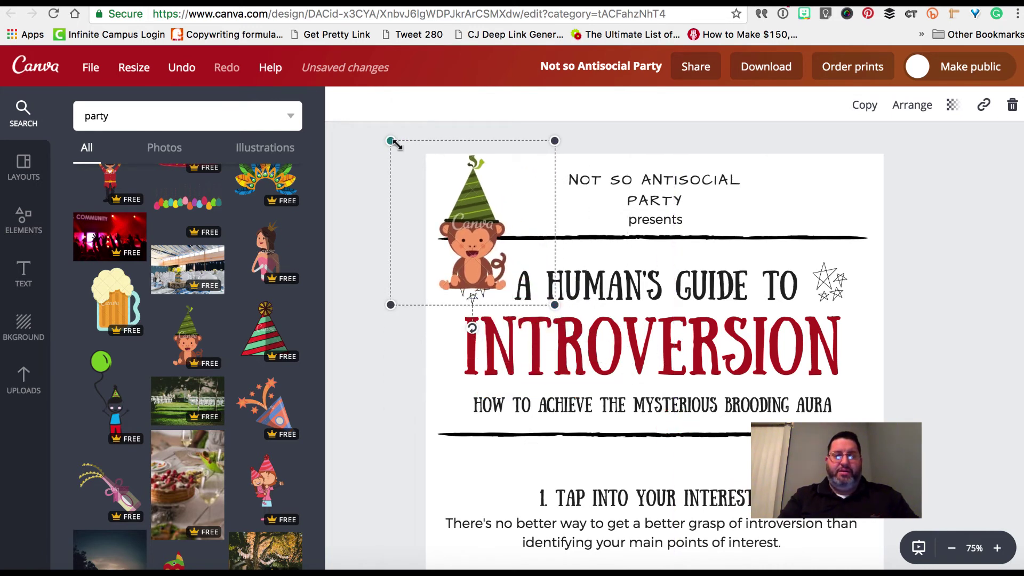
{"action": "left_click_drag", "start_coordinate": [415, 169], "coordinate": [461, 212]}
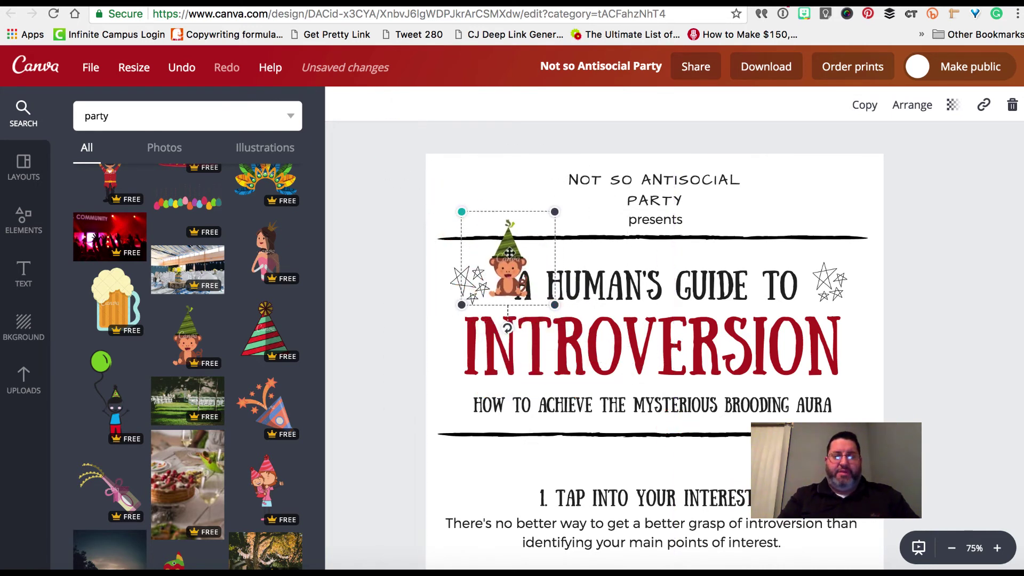
Move the party monkey above the upper divider line, beside "NOT SO ANTISOCIAL PARTY", and scale it down to fit there.
{"action": "left_click_drag", "start_coordinate": [515, 274], "coordinate": [472, 205]}
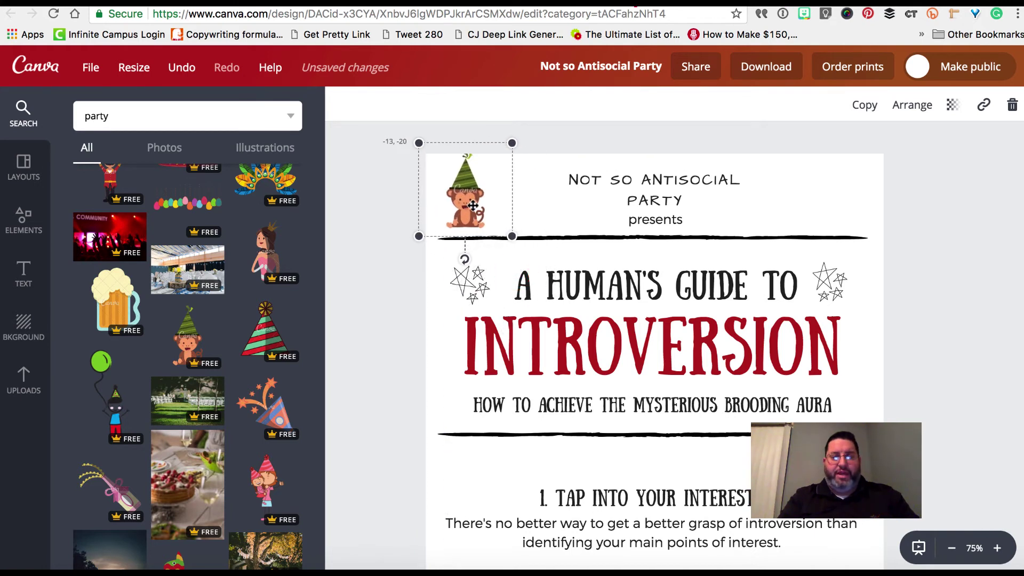
{"action": "left_click_drag", "start_coordinate": [512, 144], "coordinate": [478, 188]}
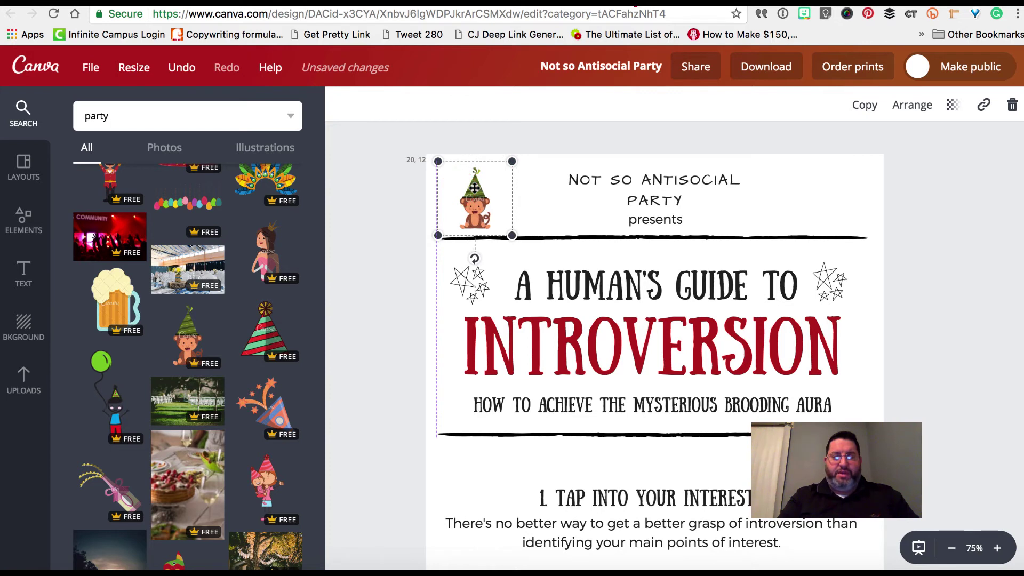
{"action": "left_click", "coordinate": [926, 258]}
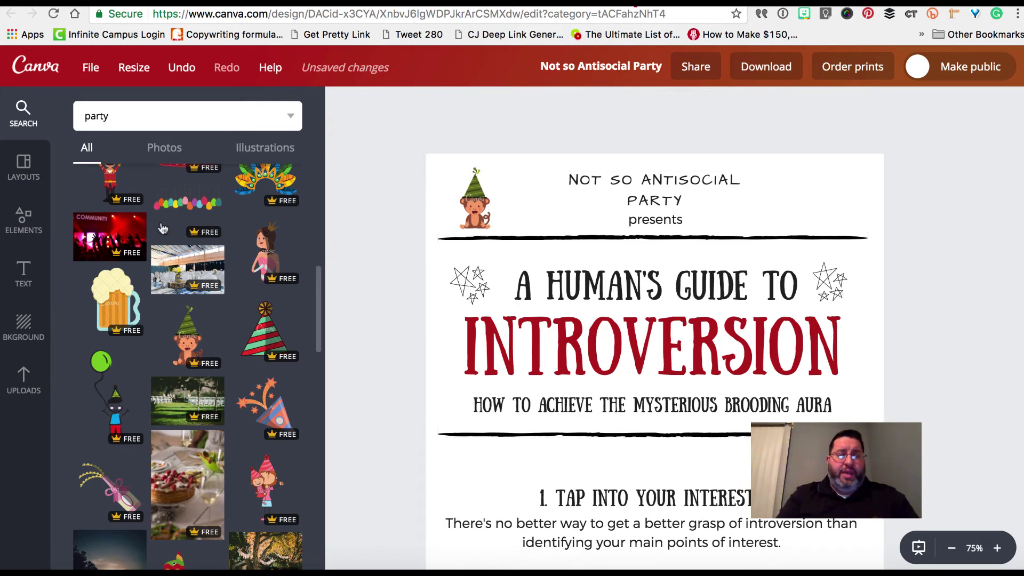
Add the uploaded green and blue "PRESENTER" badge to the header, on the opposite side of the party name from the monkey.
{"action": "left_click", "coordinate": [31, 386]}
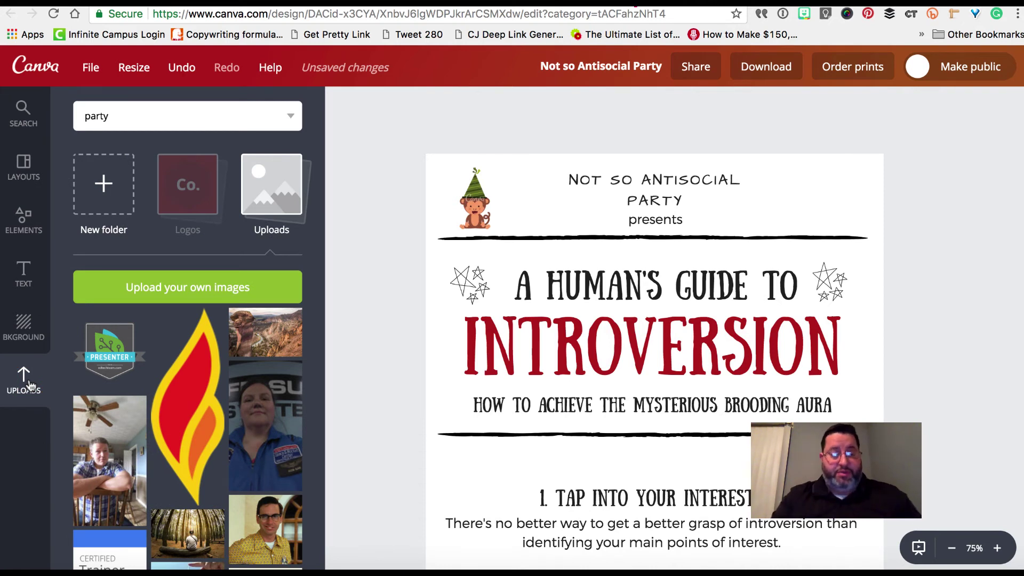
{"action": "scroll", "coordinate": [184, 280], "scroll_direction": "down", "scroll_amount": 2}
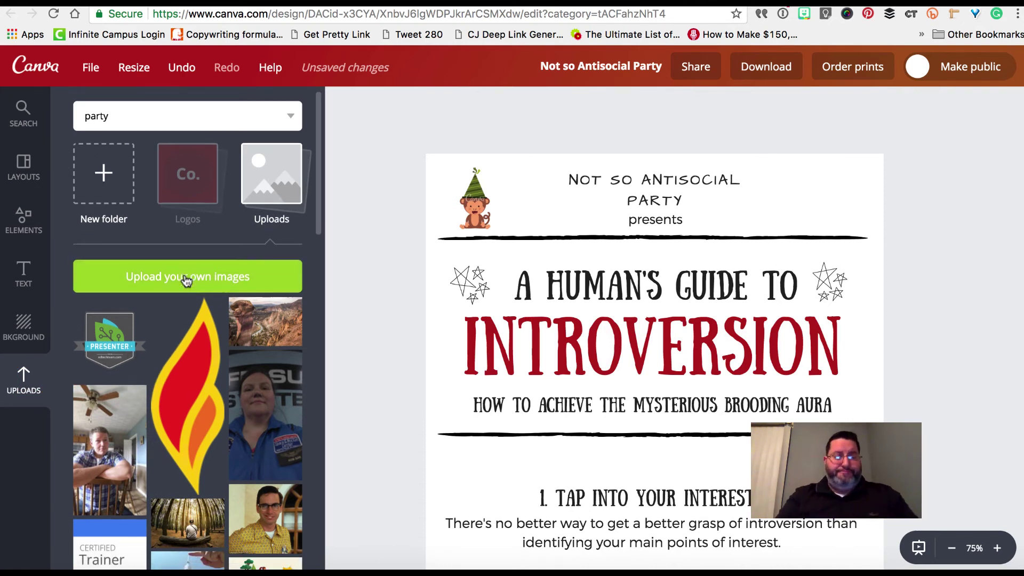
{"action": "left_click", "coordinate": [113, 317]}
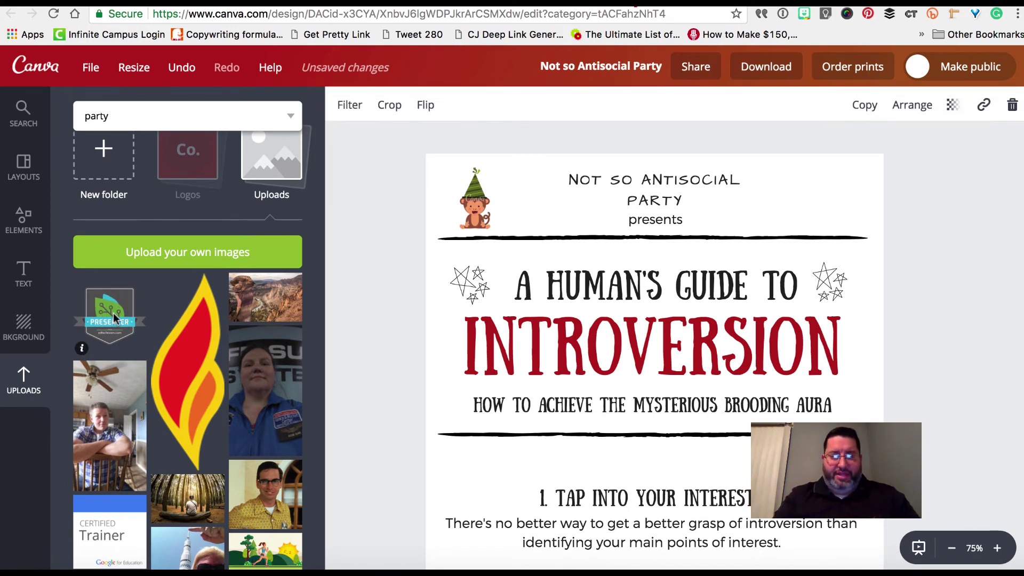
{"action": "left_click_drag", "start_coordinate": [113, 315], "coordinate": [777, 208]}
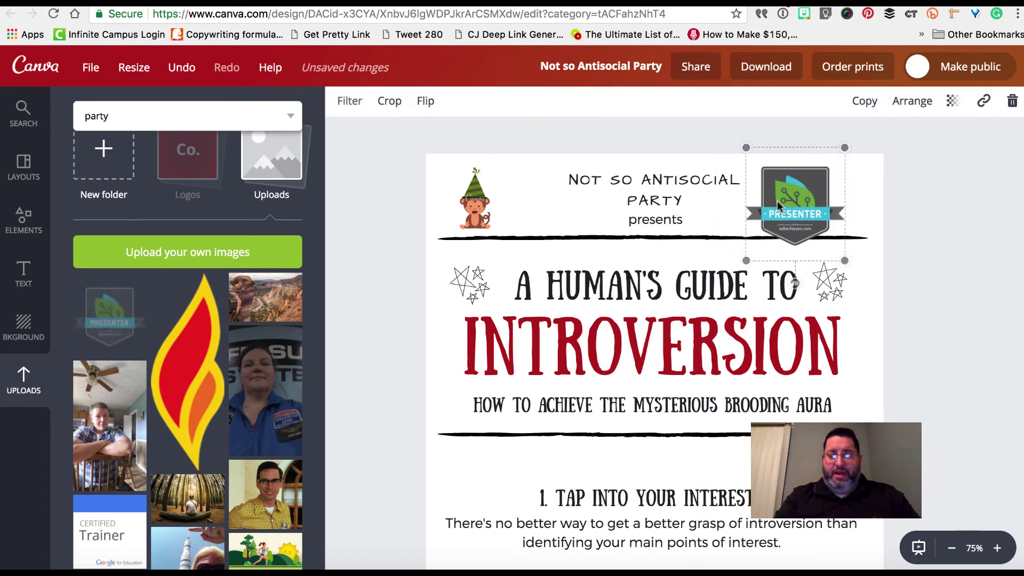
Scale the "PRESENTER" badge down to about the monkey's size and align it above the end of the upper divider line.
{"action": "left_click_drag", "start_coordinate": [748, 260], "coordinate": [771, 236]}
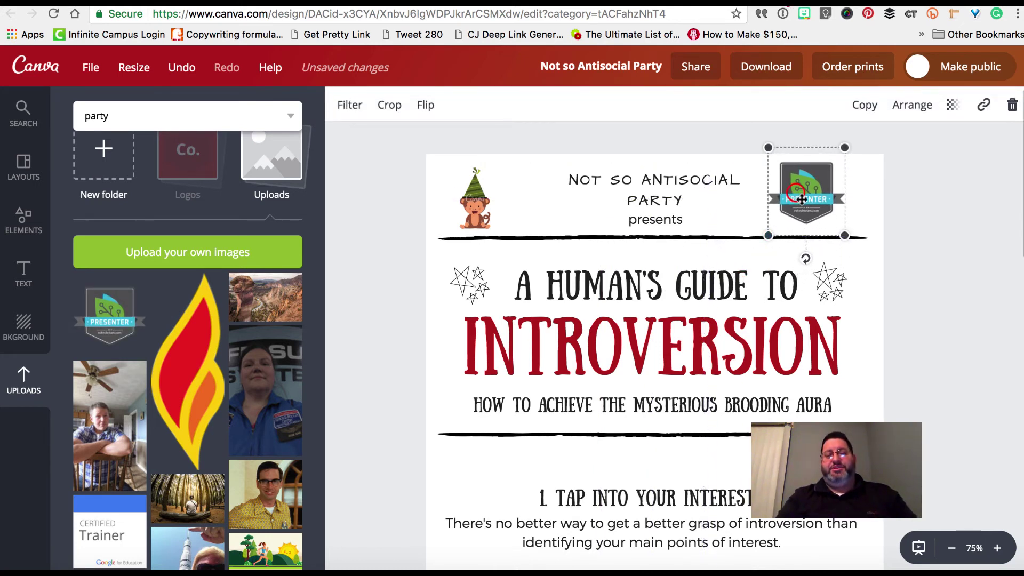
{"action": "left_click_drag", "start_coordinate": [794, 196], "coordinate": [814, 208]}
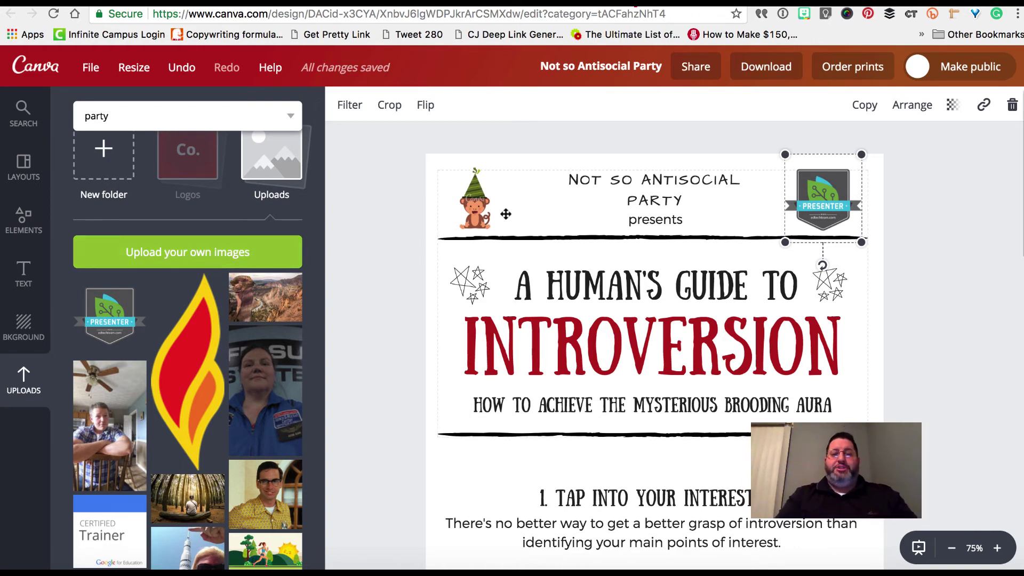
{"action": "left_click", "coordinate": [928, 277]}
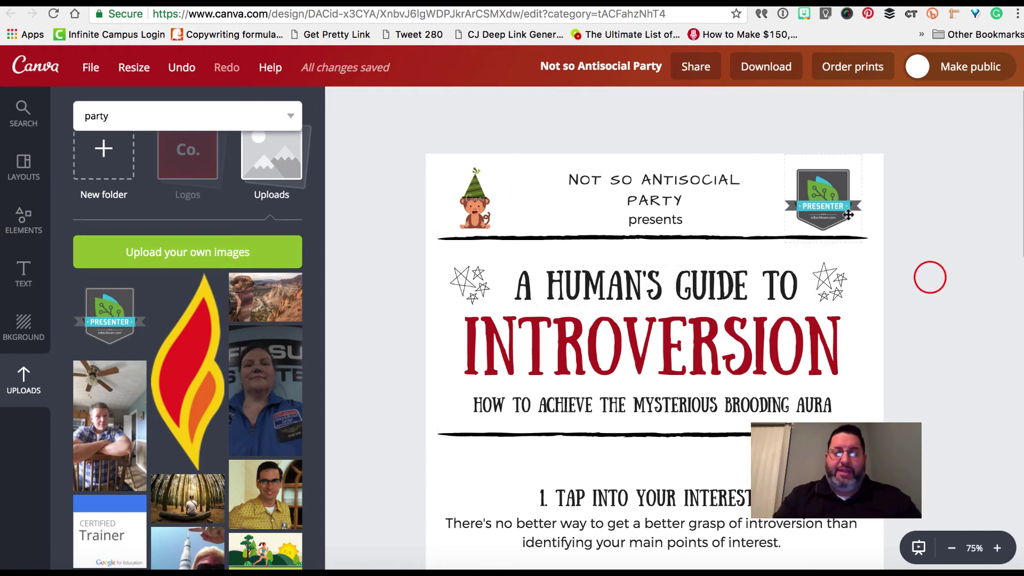
{"action": "left_click", "coordinate": [825, 217]}
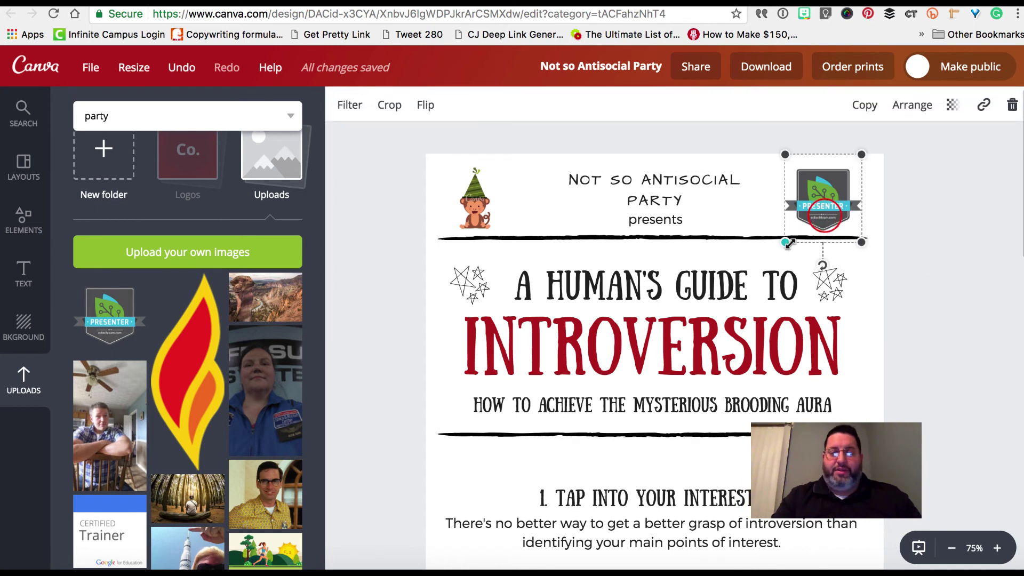
{"action": "mouse_move", "coordinate": [788, 242]}
{"action": "left_mouse_down"}
{"action": "mouse_move", "coordinate": [721, 317]}
{"action": "mouse_move", "coordinate": [790, 235]}
{"action": "left_mouse_up"}
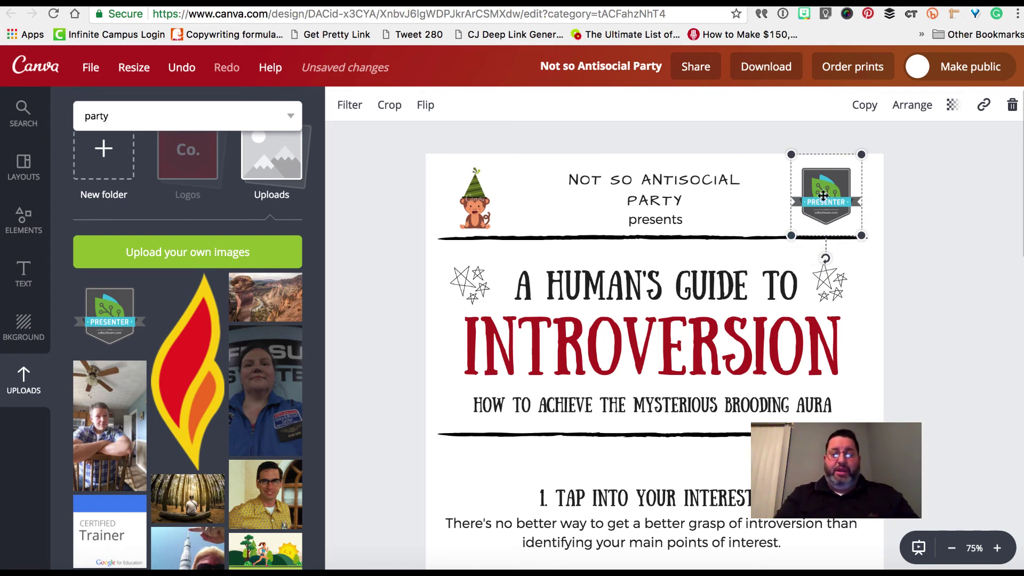
{"action": "left_click", "coordinate": [929, 205]}
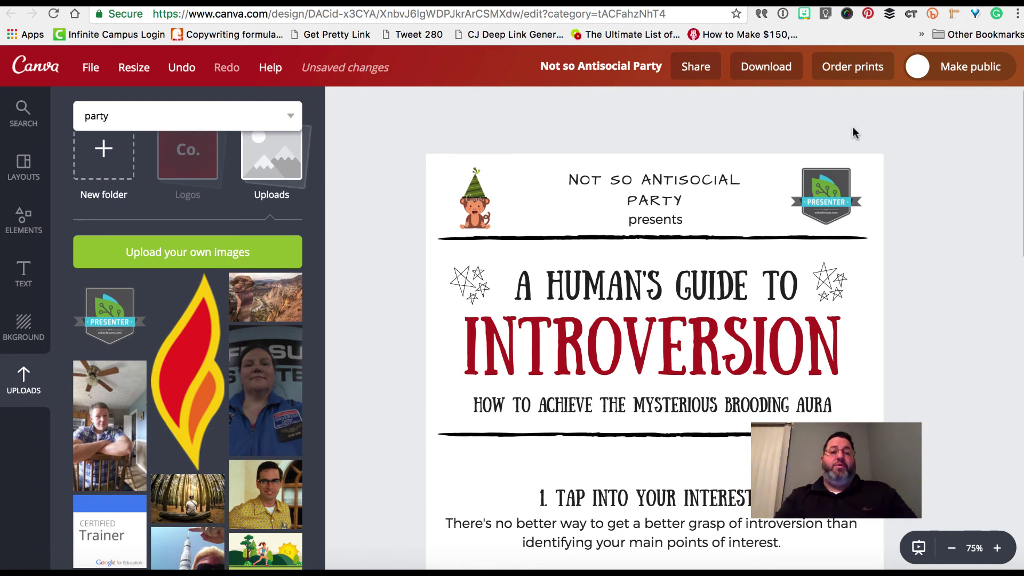
Try to download the infographic as PNG, review the premium elements offered for purchase, and close the purchase dialog without buying.
{"action": "left_click", "coordinate": [767, 74]}
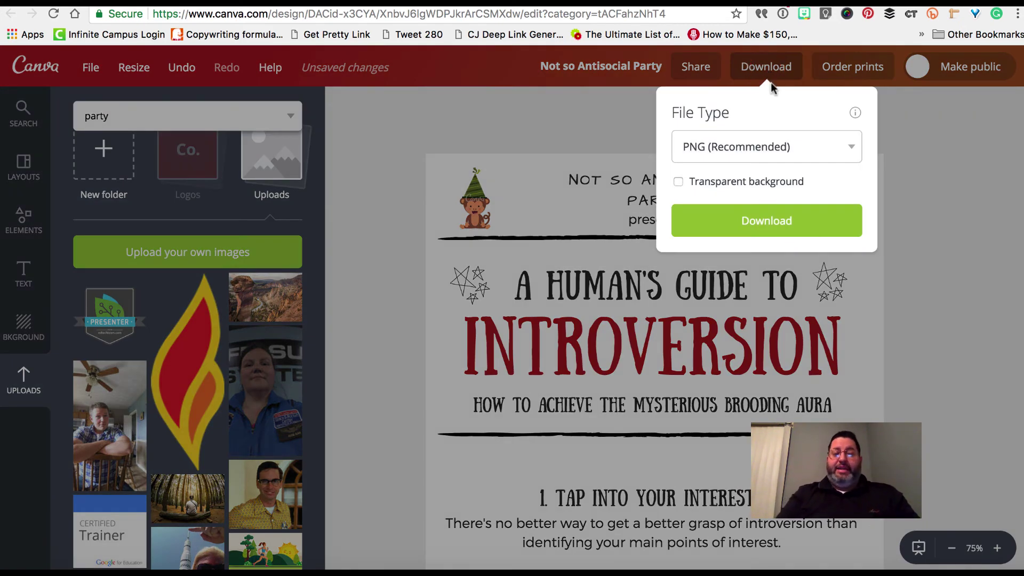
{"action": "left_click", "coordinate": [810, 148]}
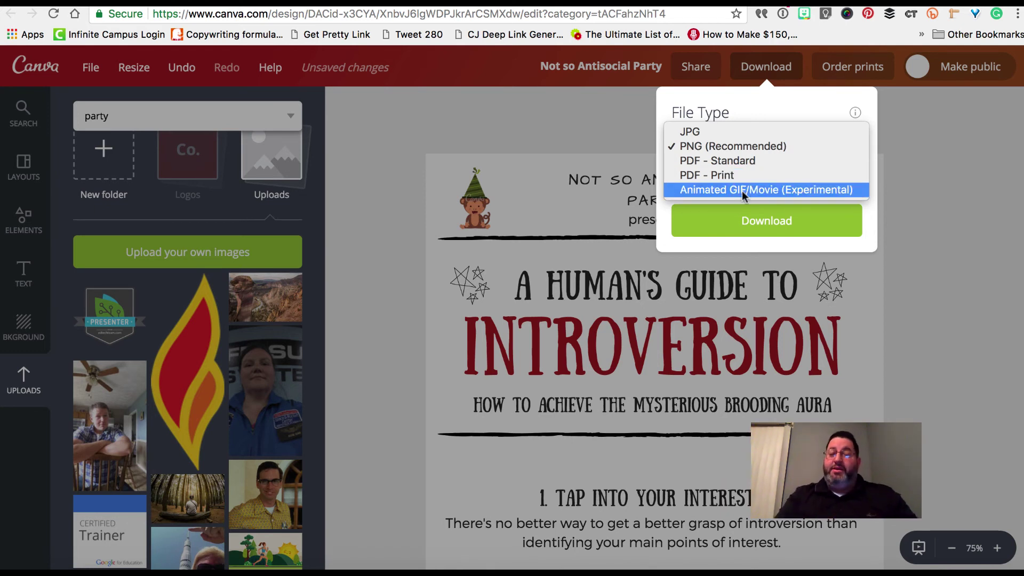
{"action": "left_click", "coordinate": [742, 145]}
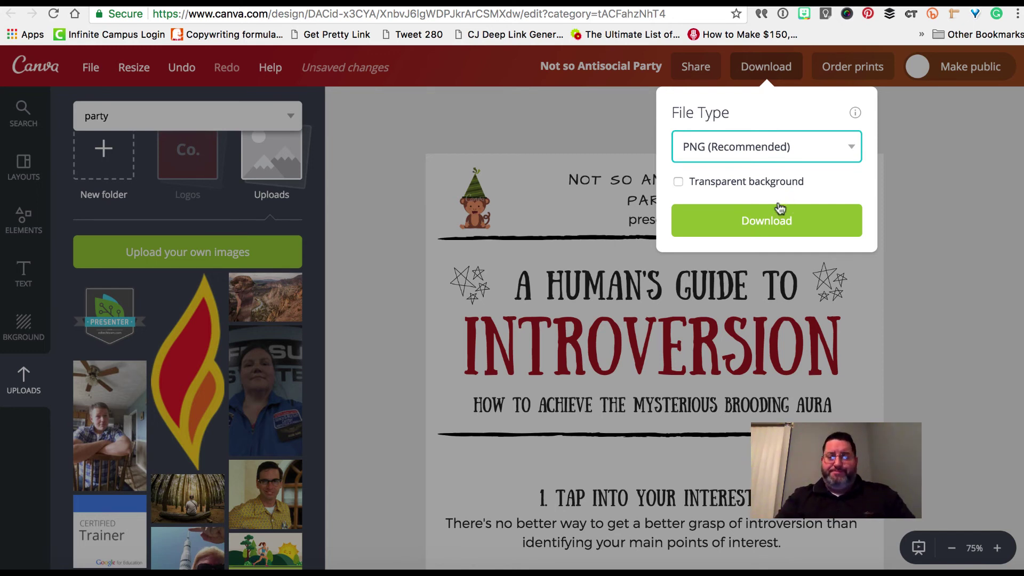
{"action": "left_click", "coordinate": [748, 223]}
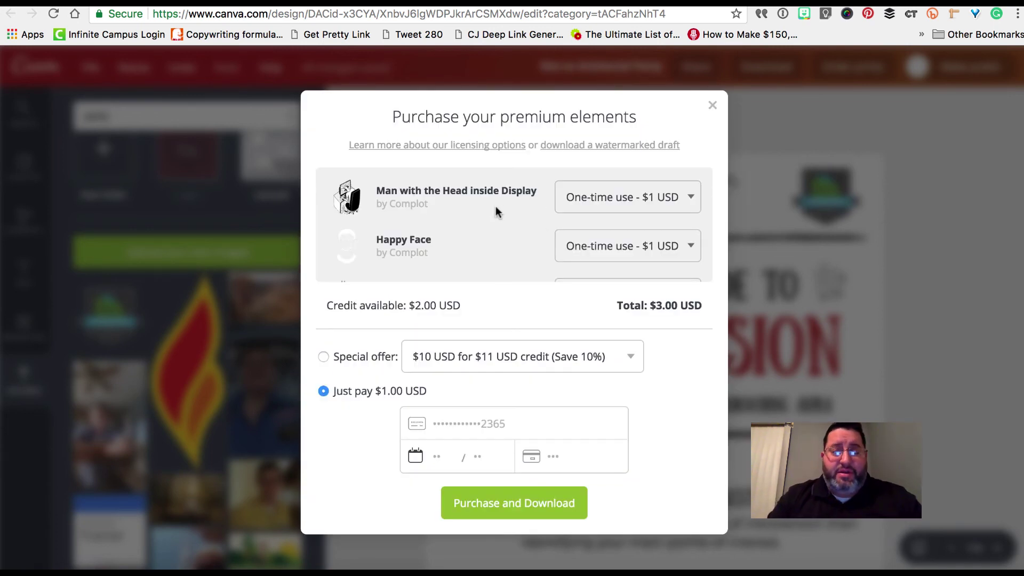
{"action": "scroll", "coordinate": [478, 238], "scroll_direction": "down", "scroll_amount": 4}
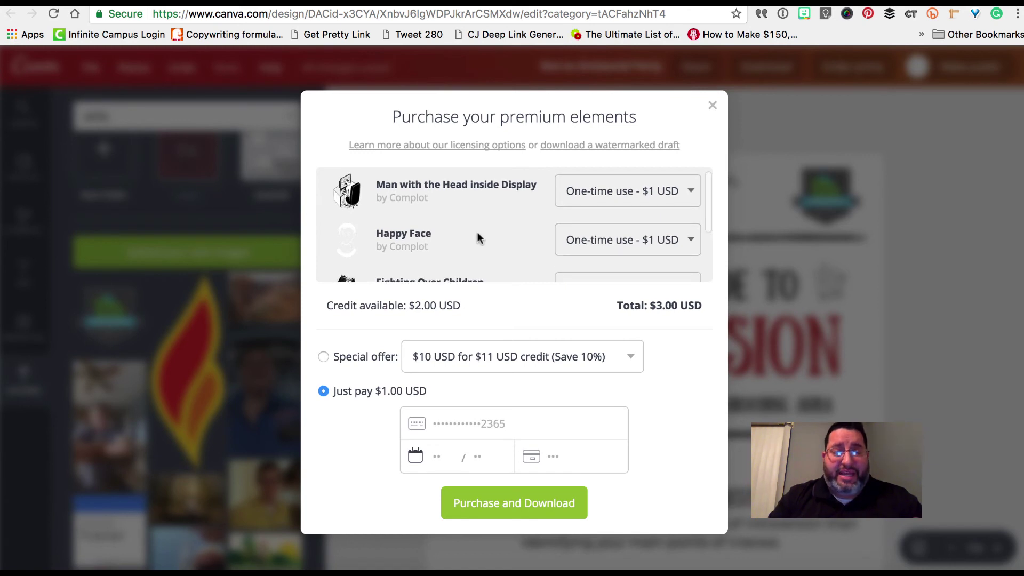
{"action": "scroll", "coordinate": [477, 232], "scroll_direction": "up", "scroll_amount": 4}
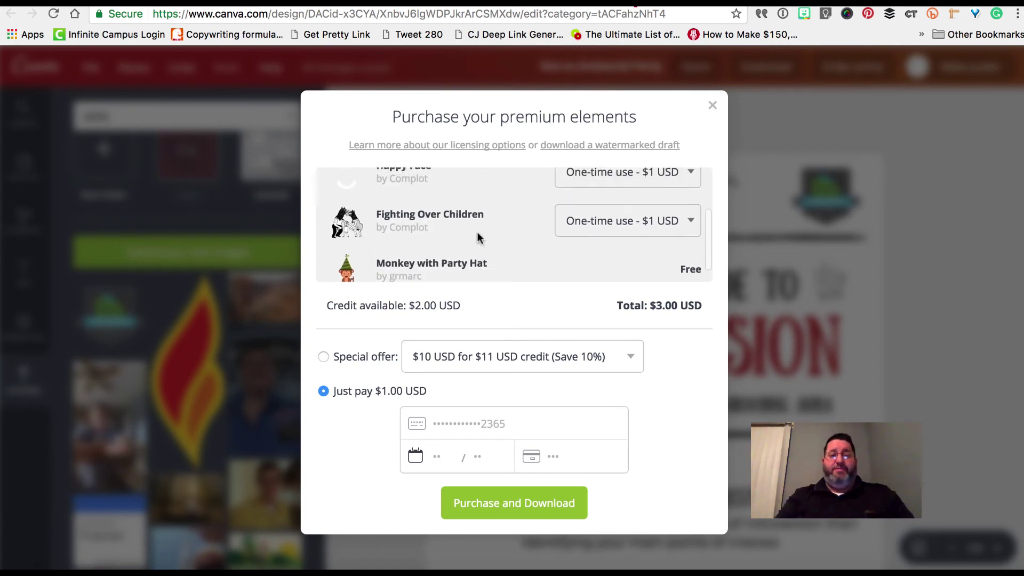
{"action": "left_click", "coordinate": [713, 106]}
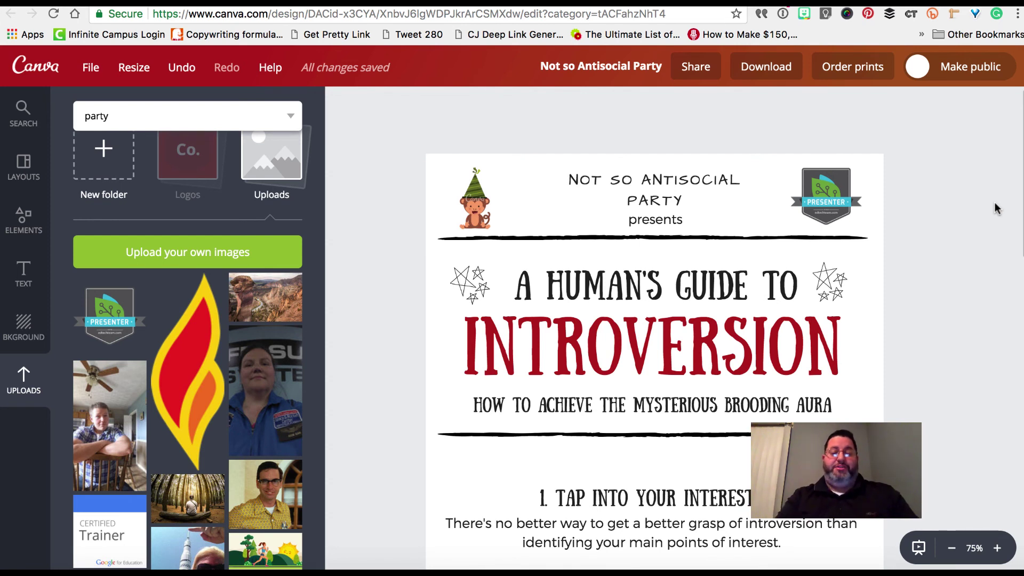
Review the design's sharing options for inviting people, posting to social networks and collaborating by link.
{"action": "scroll", "coordinate": [995, 202], "scroll_direction": "down", "scroll_amount": 1}
{"action": "scroll", "coordinate": [994, 203], "scroll_direction": "up", "scroll_amount": 1}
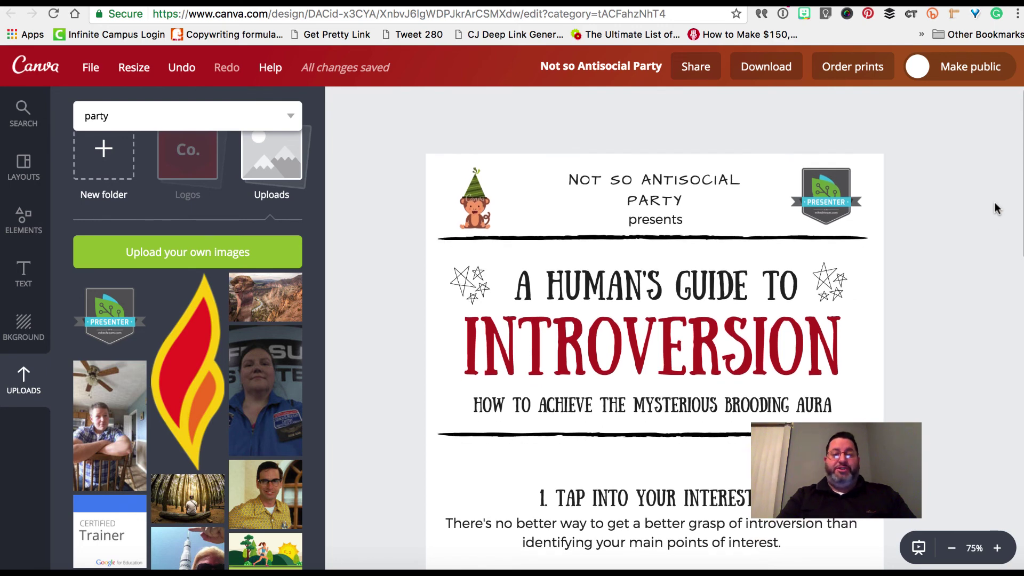
{"action": "scroll", "coordinate": [995, 208], "scroll_direction": "down", "scroll_amount": 1}
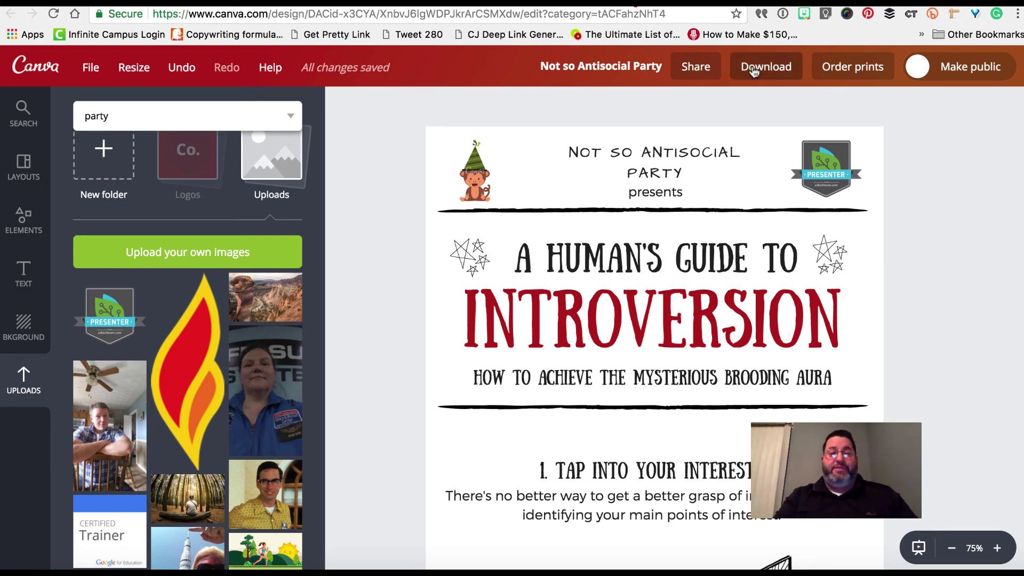
{"action": "left_click", "coordinate": [714, 76]}
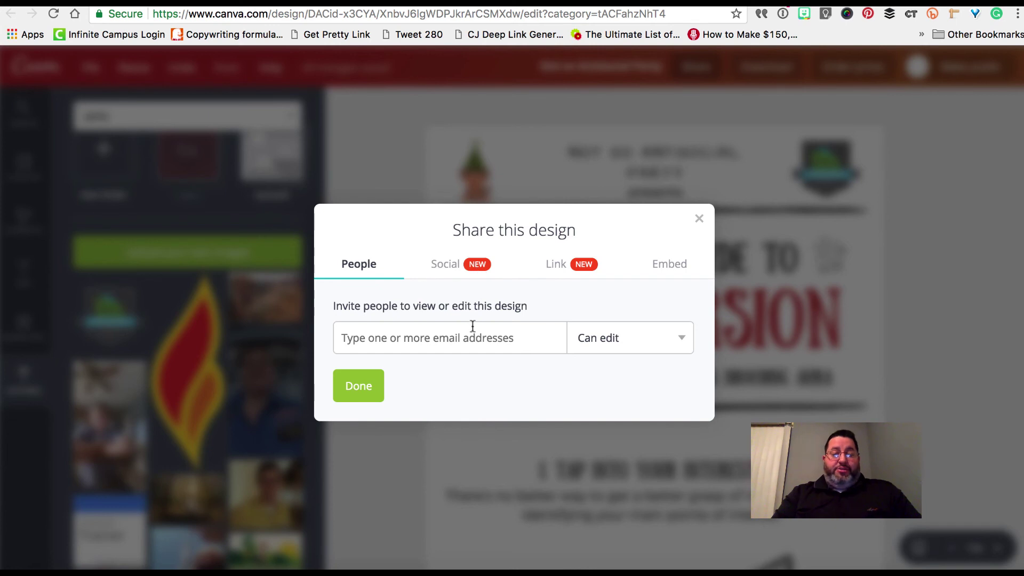
{"action": "left_click", "coordinate": [450, 266]}
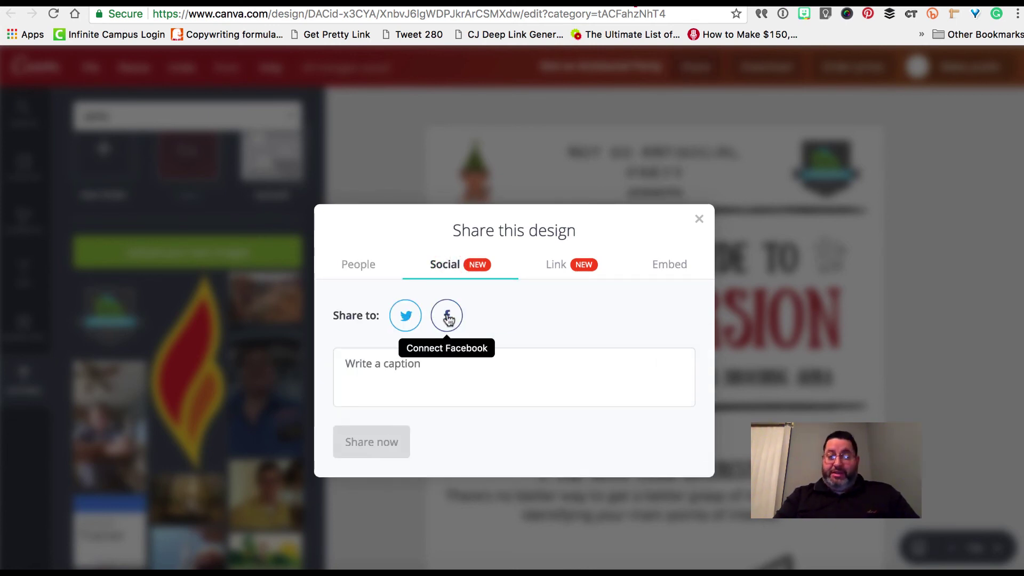
{"action": "left_click", "coordinate": [553, 268]}
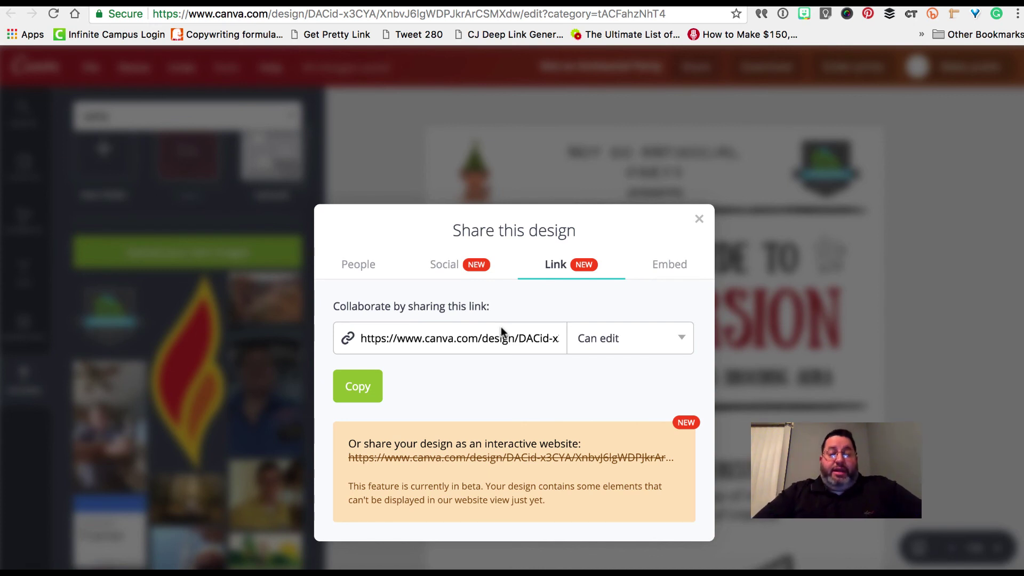
Make the design public through the embed sharing options and close the sharing dialog.
{"action": "left_click", "coordinate": [669, 271]}
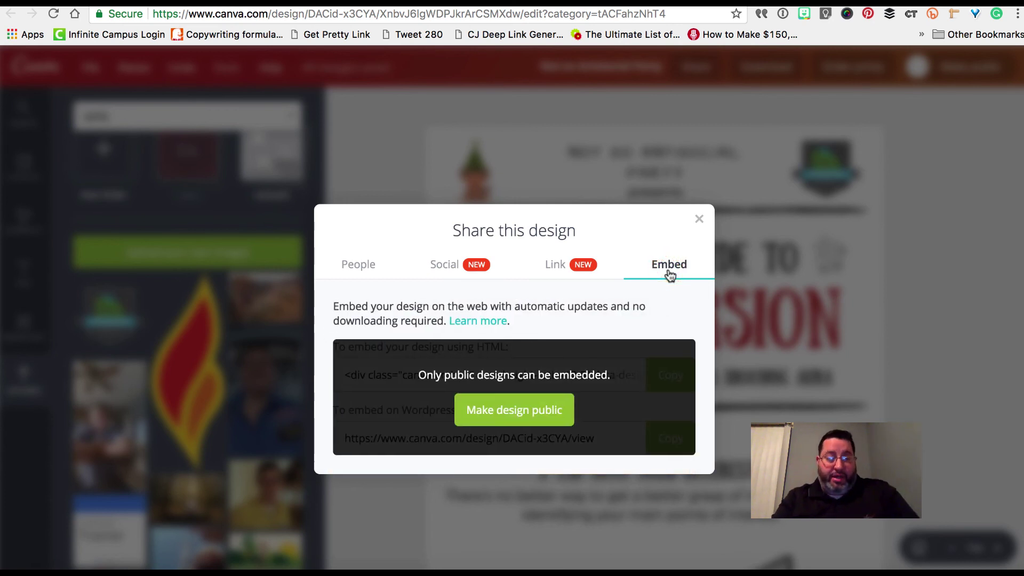
{"action": "left_click", "coordinate": [559, 412]}
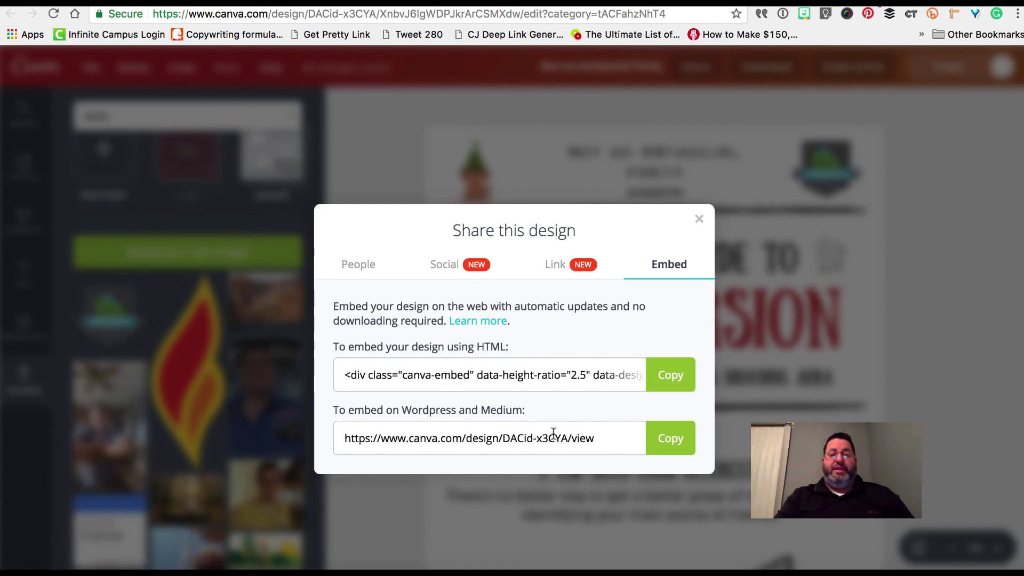
{"action": "left_click", "coordinate": [699, 220]}
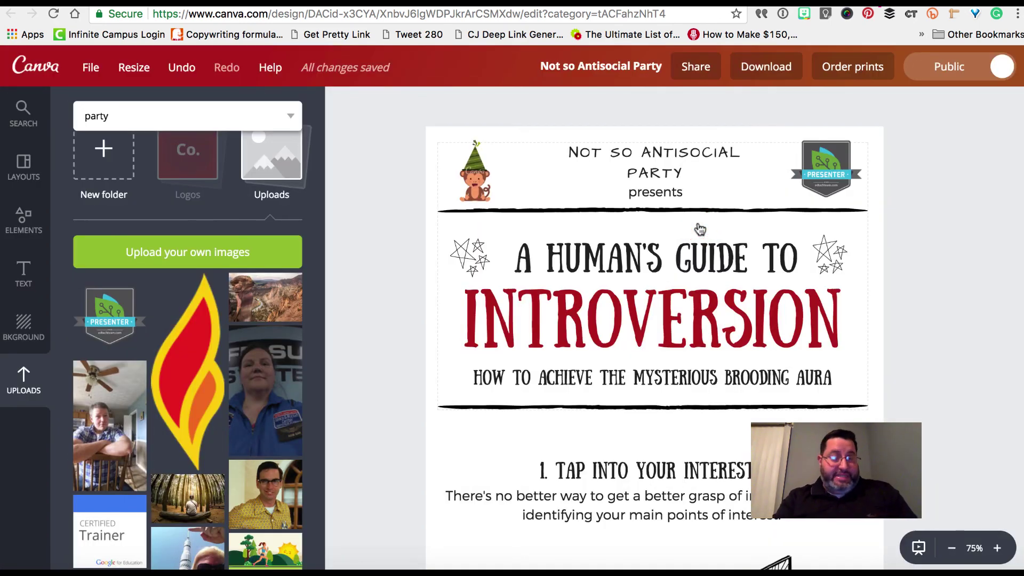